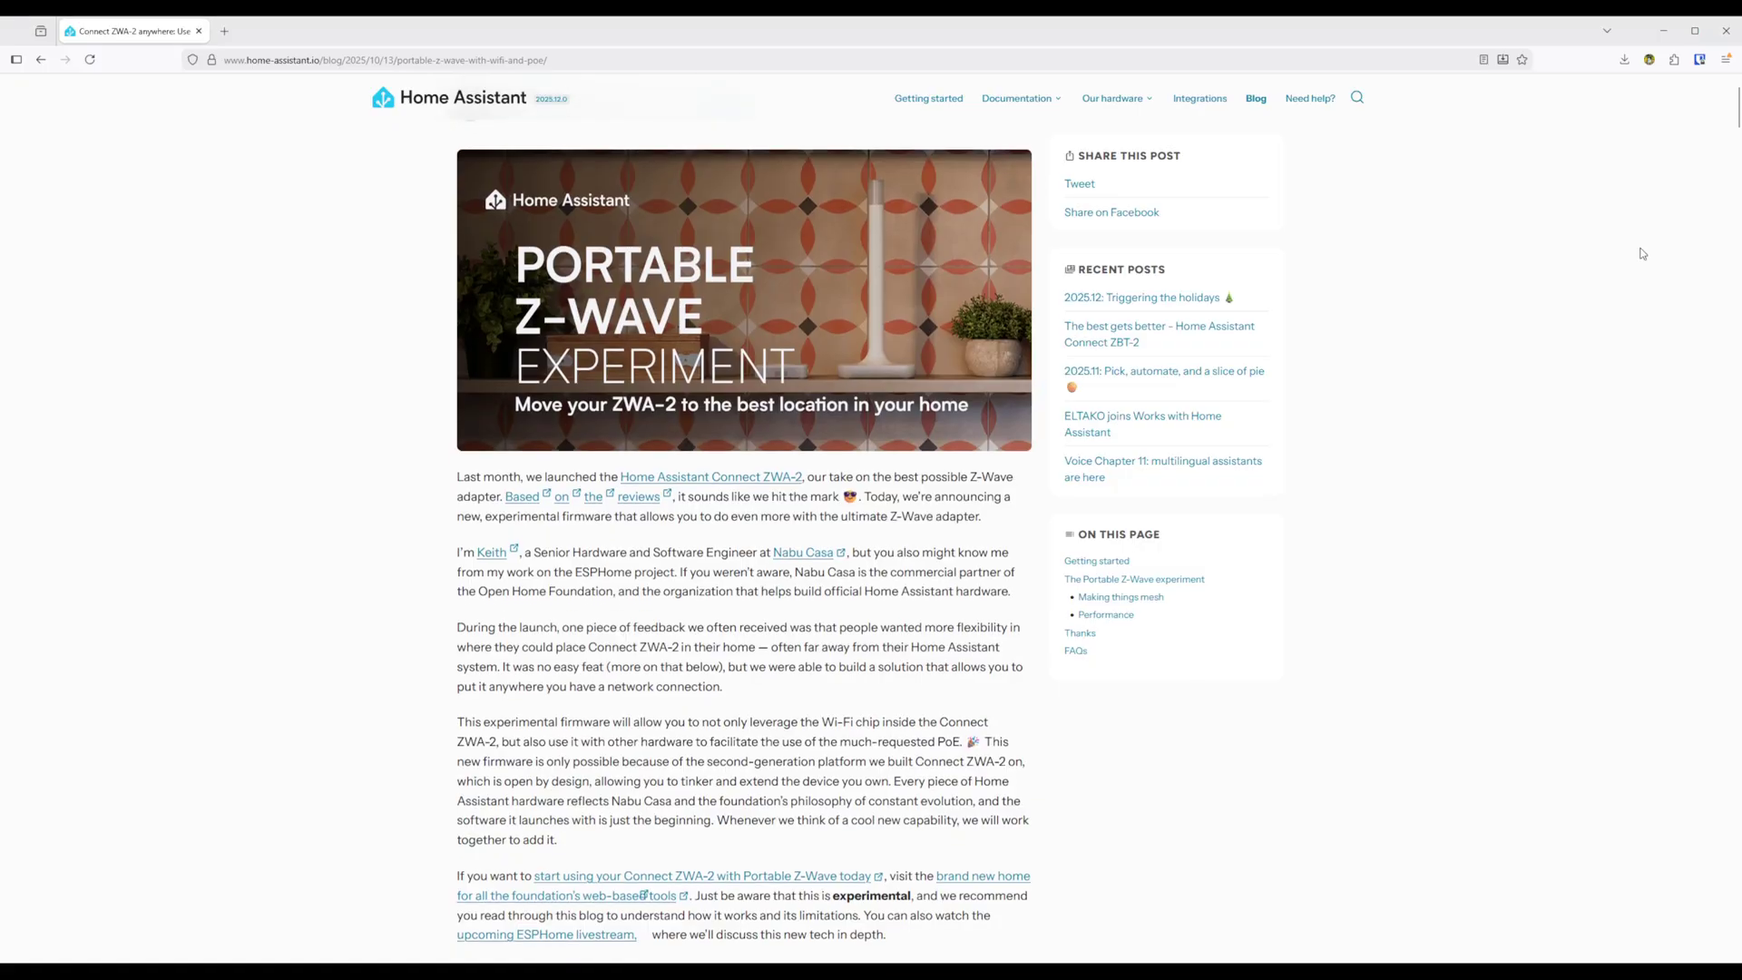
Scroll down through the Portable Z-Wave Experiment blog post on the Home Assistant website.
scroll(1642, 254, "down", 2)
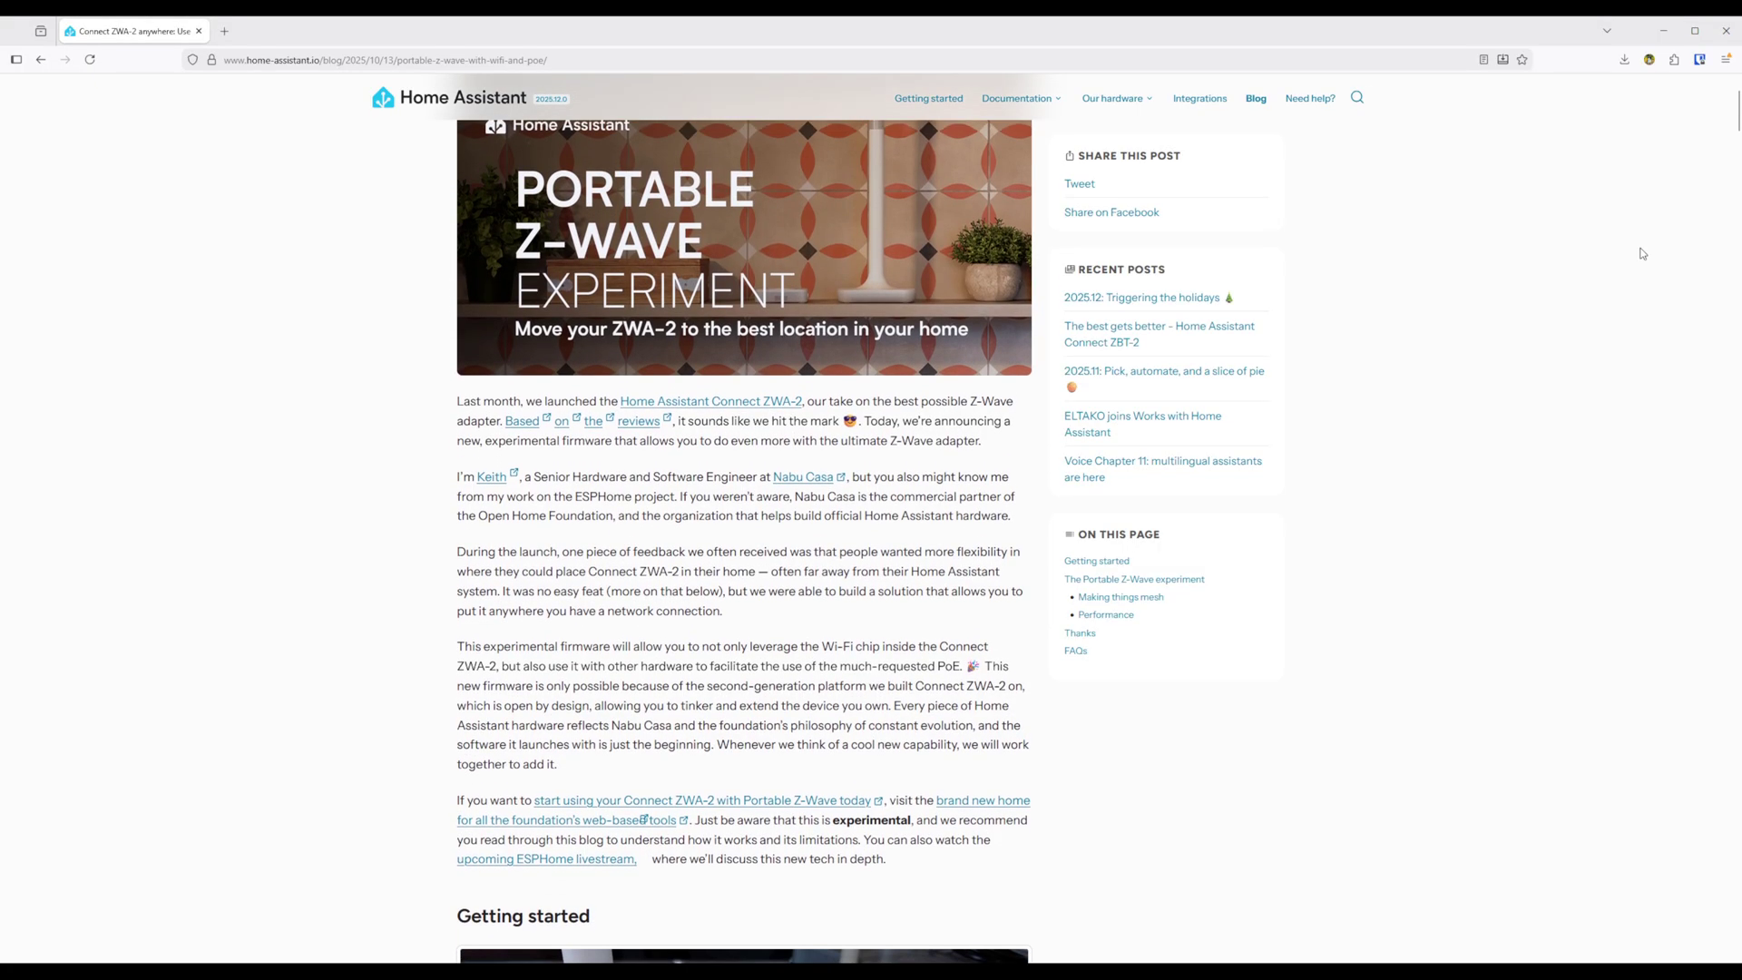
scroll(1642, 254, "down", 1)
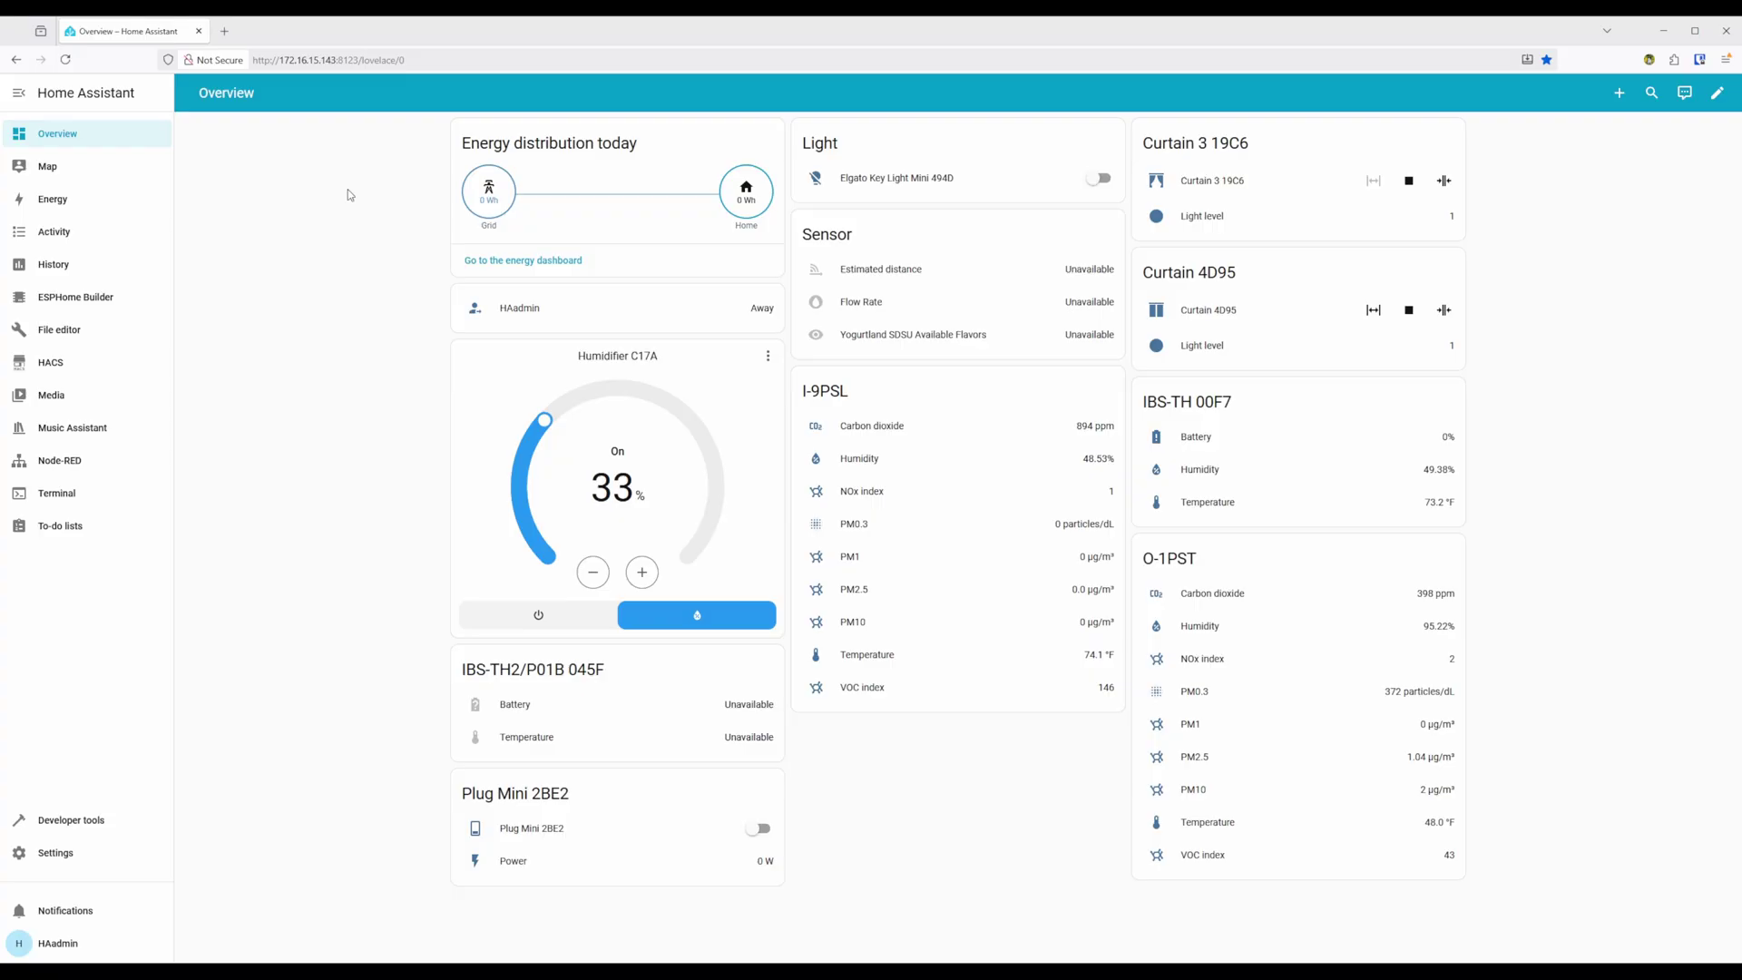
In Settings > Devices & services, add the discovered Home Assistant Connect ZBT-2.
left_click(90, 844)
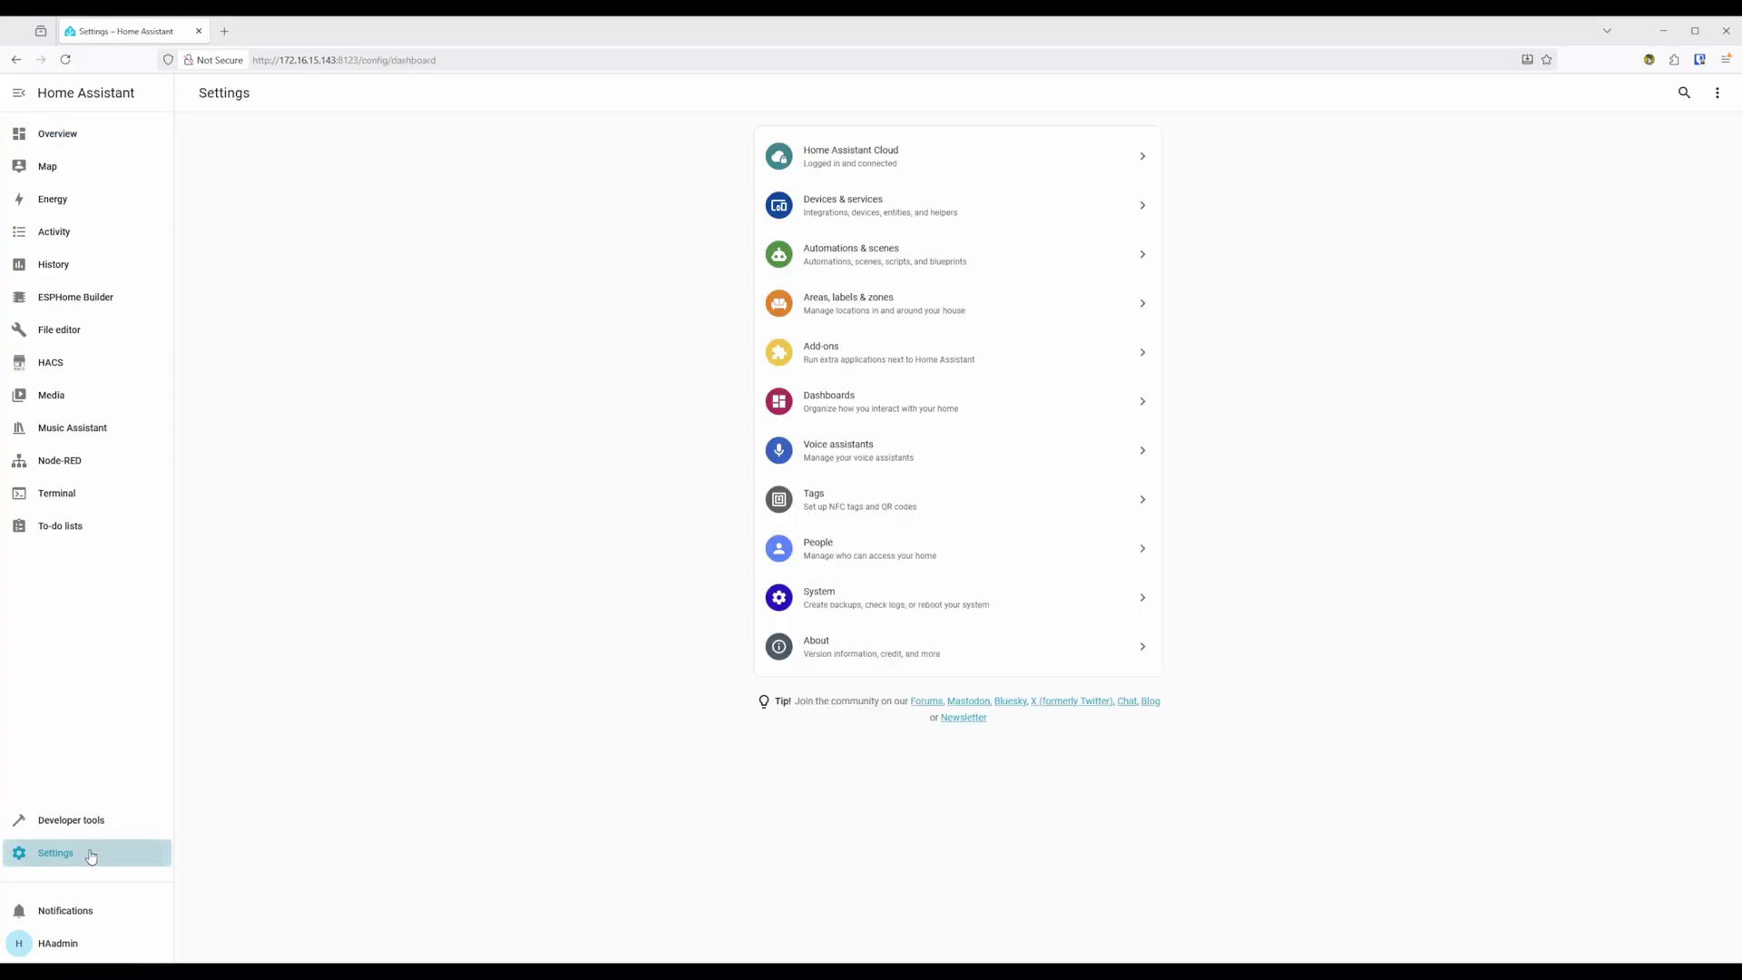
left_click(917, 218)
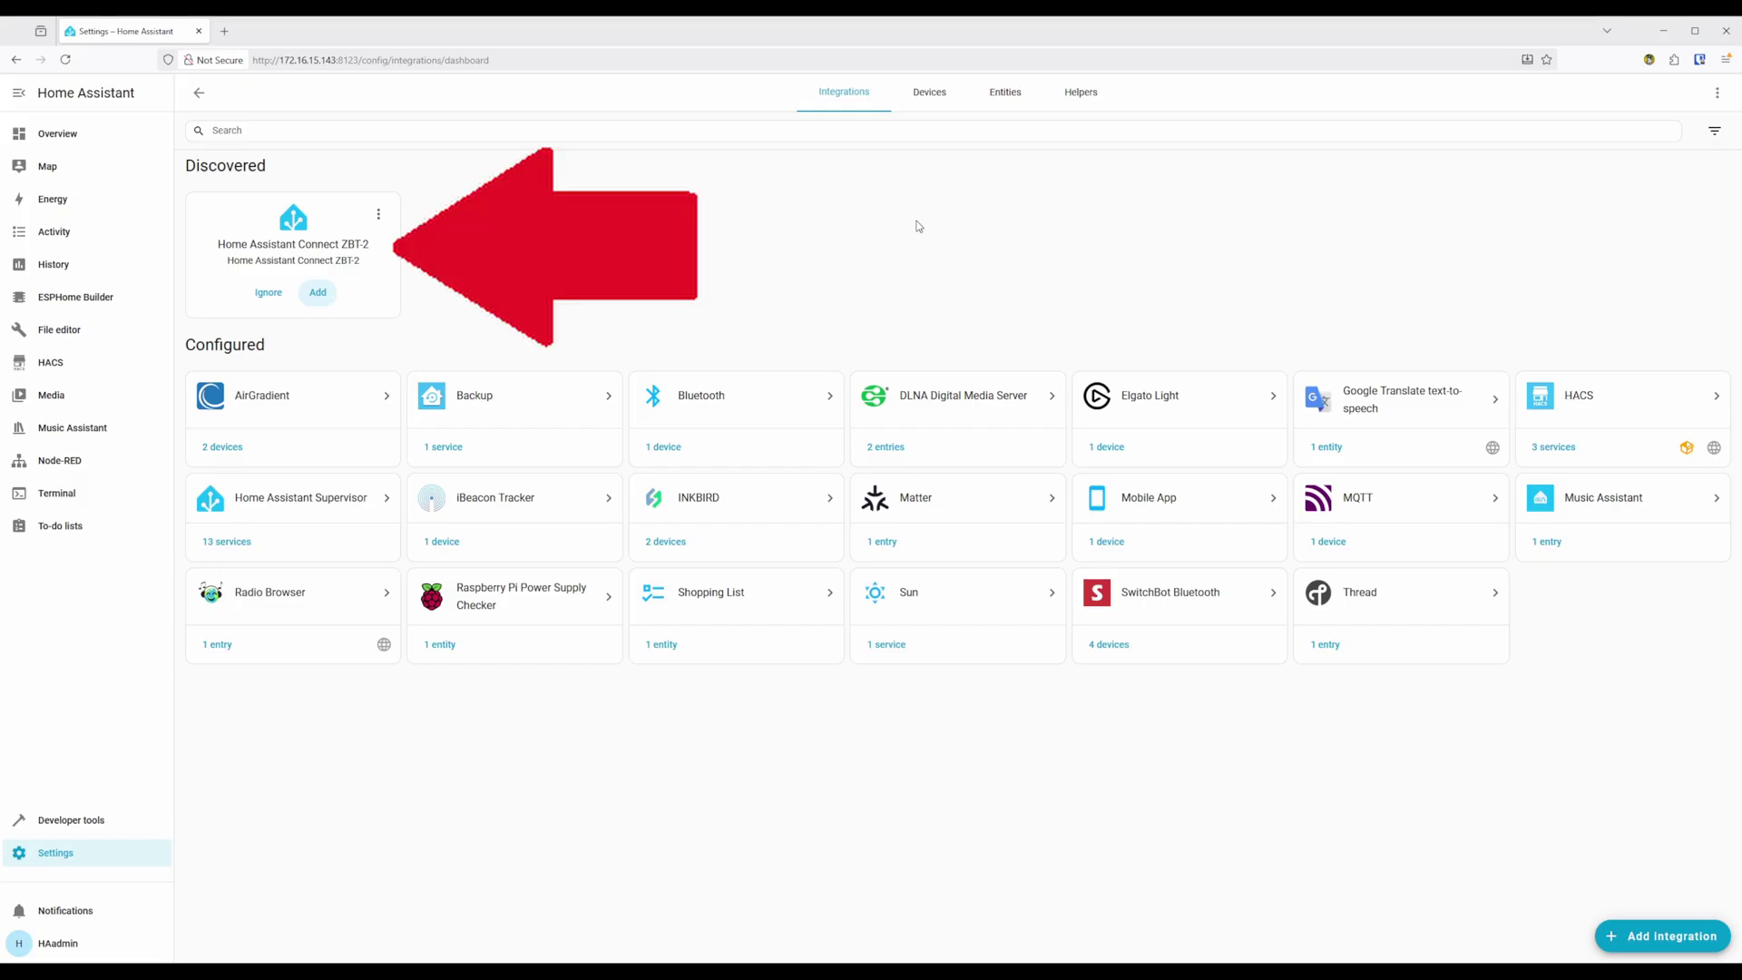
left_click(318, 294)
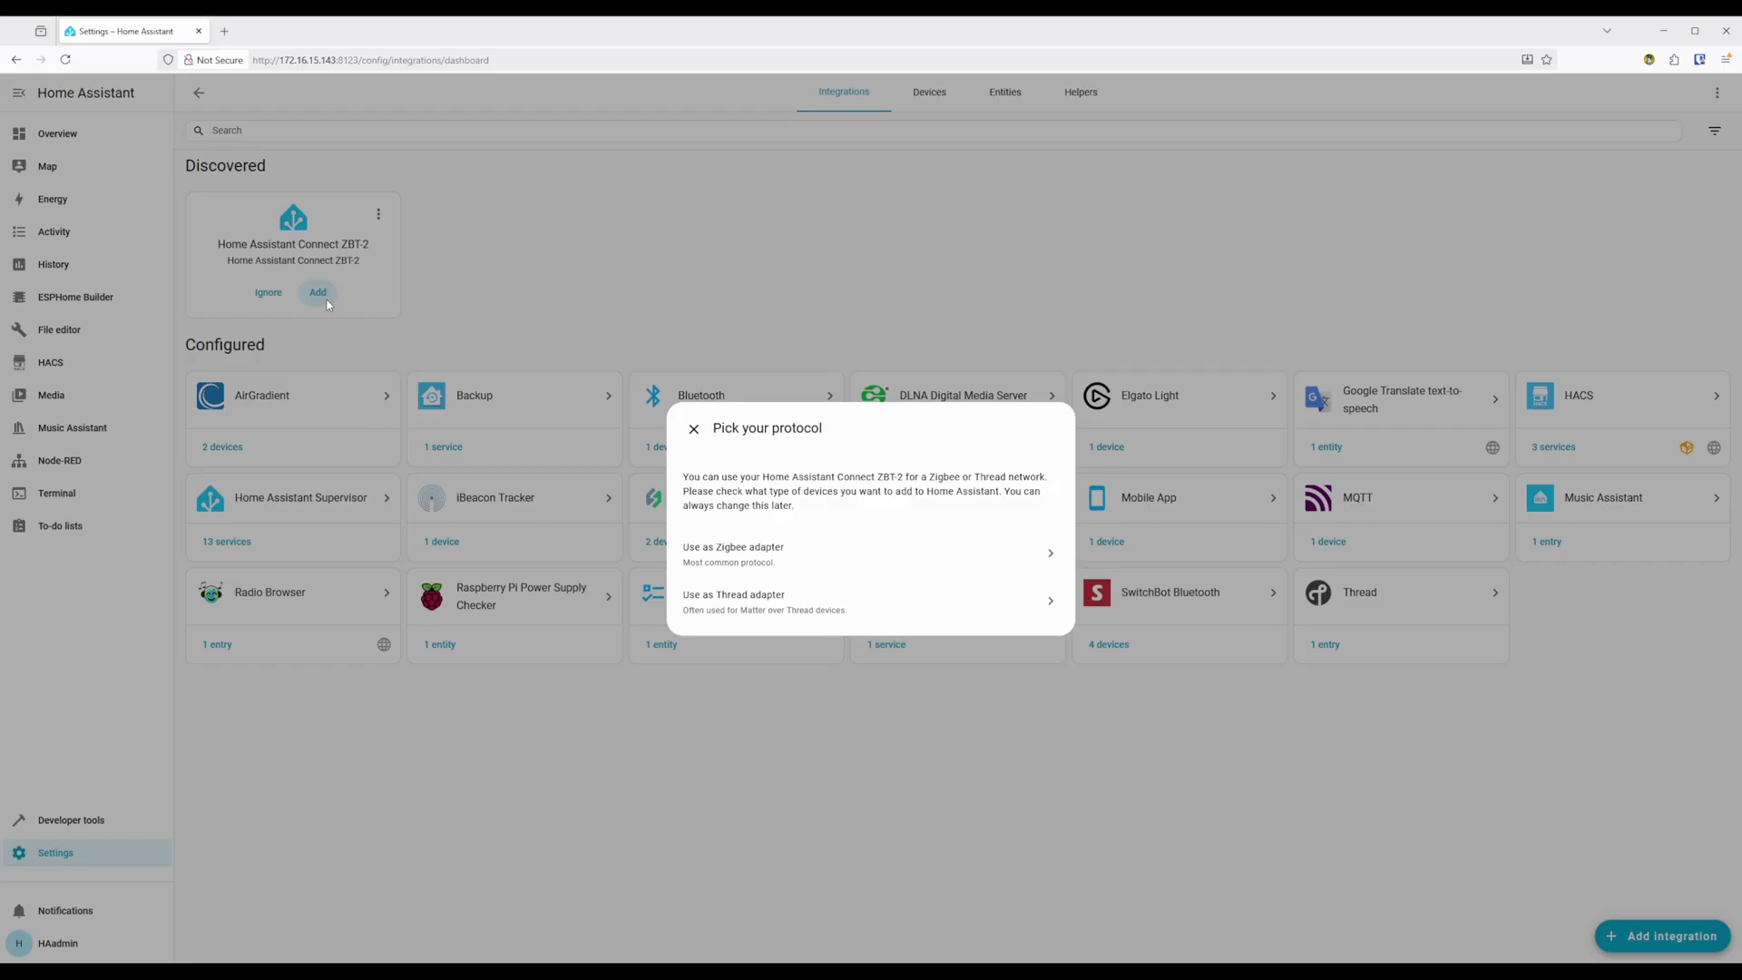
Use the ZBT-2 as a Zigbee adapter with Recommended installation, finishing without assigning an area.
left_click(767, 552)
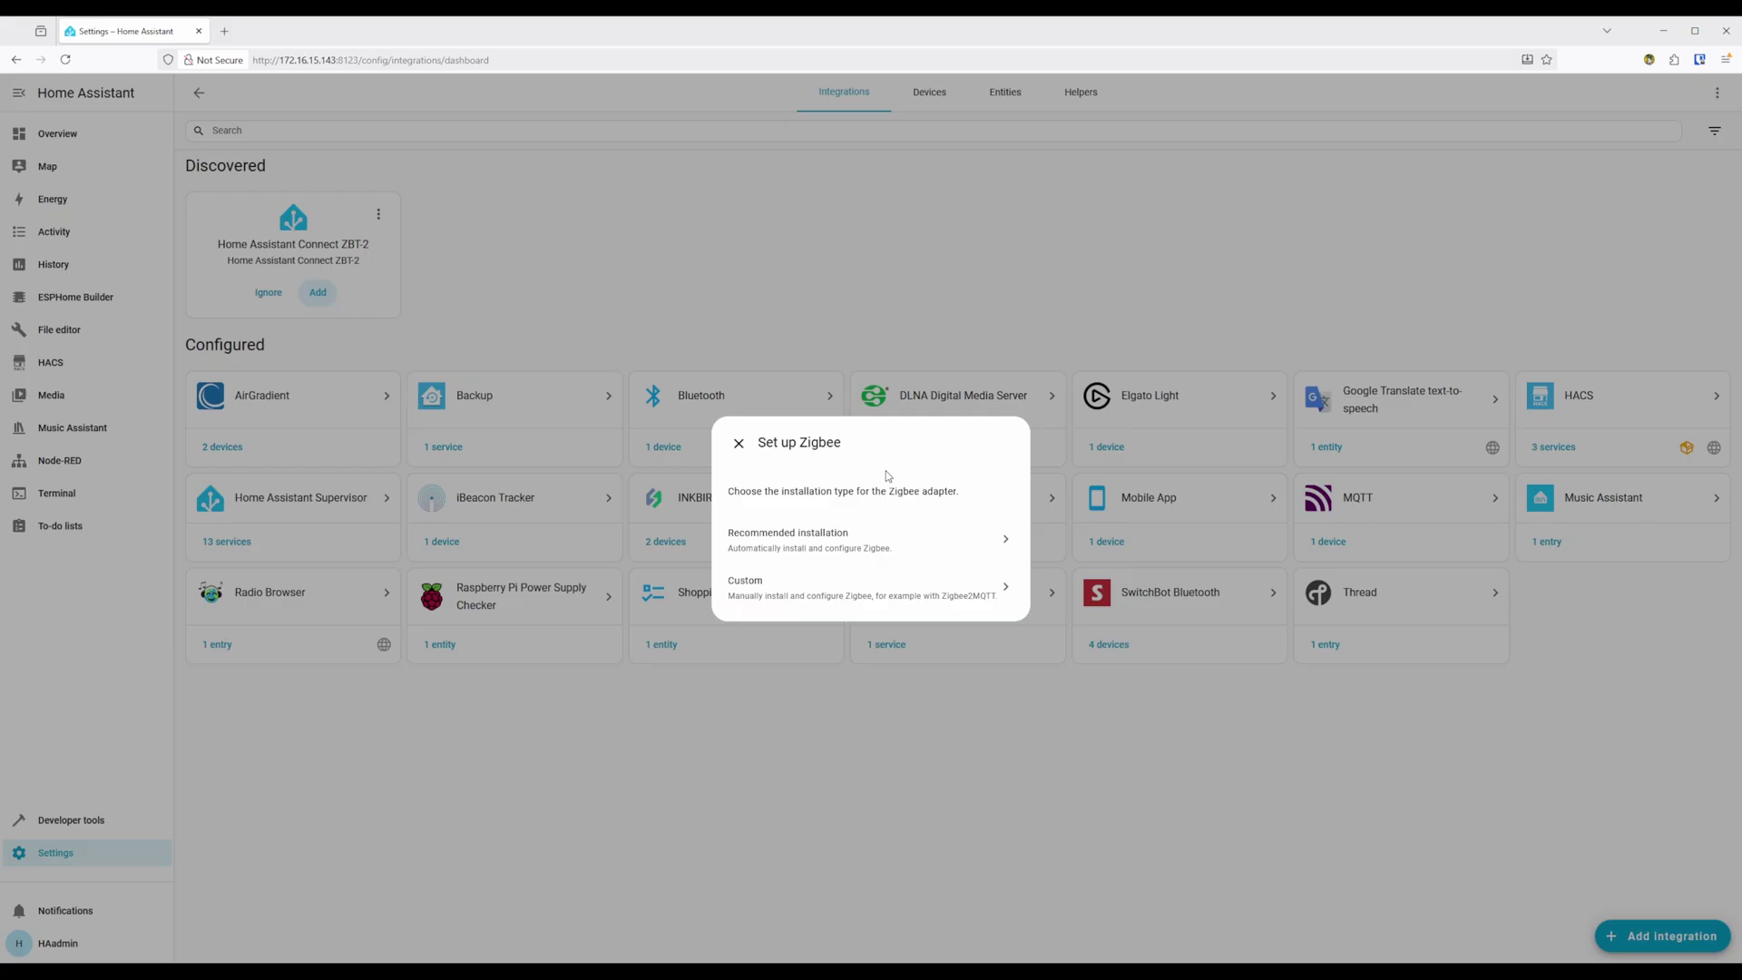
left_click(972, 559)
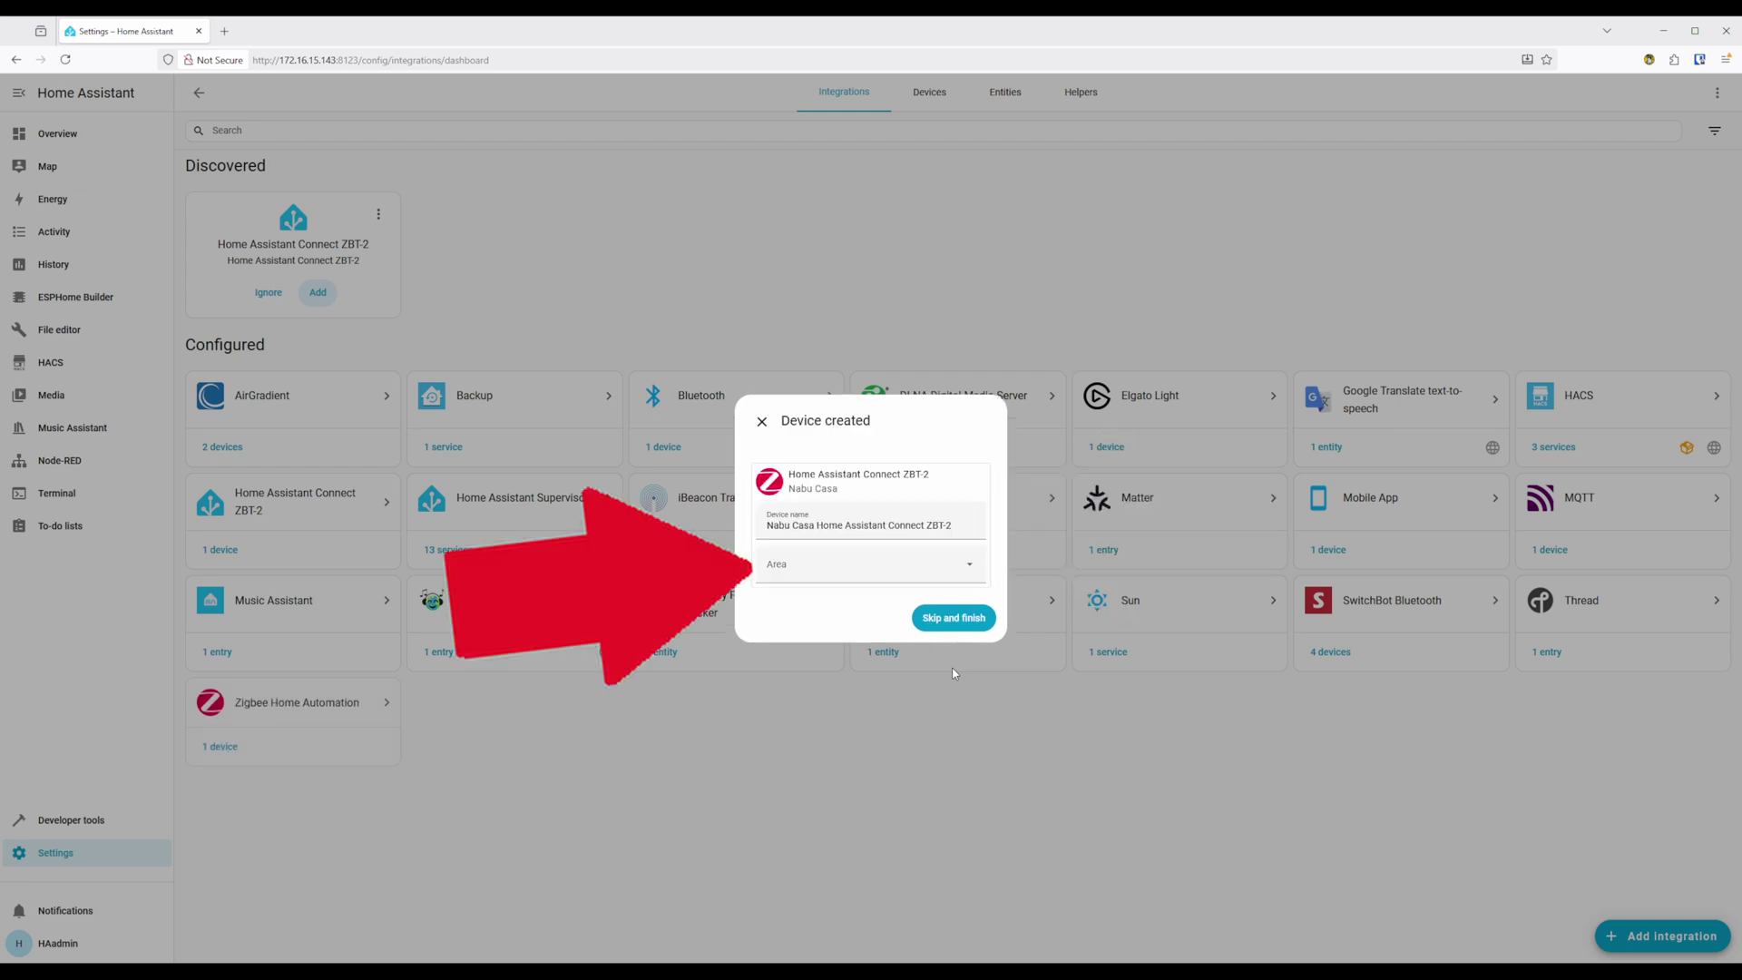
left_click(959, 620)
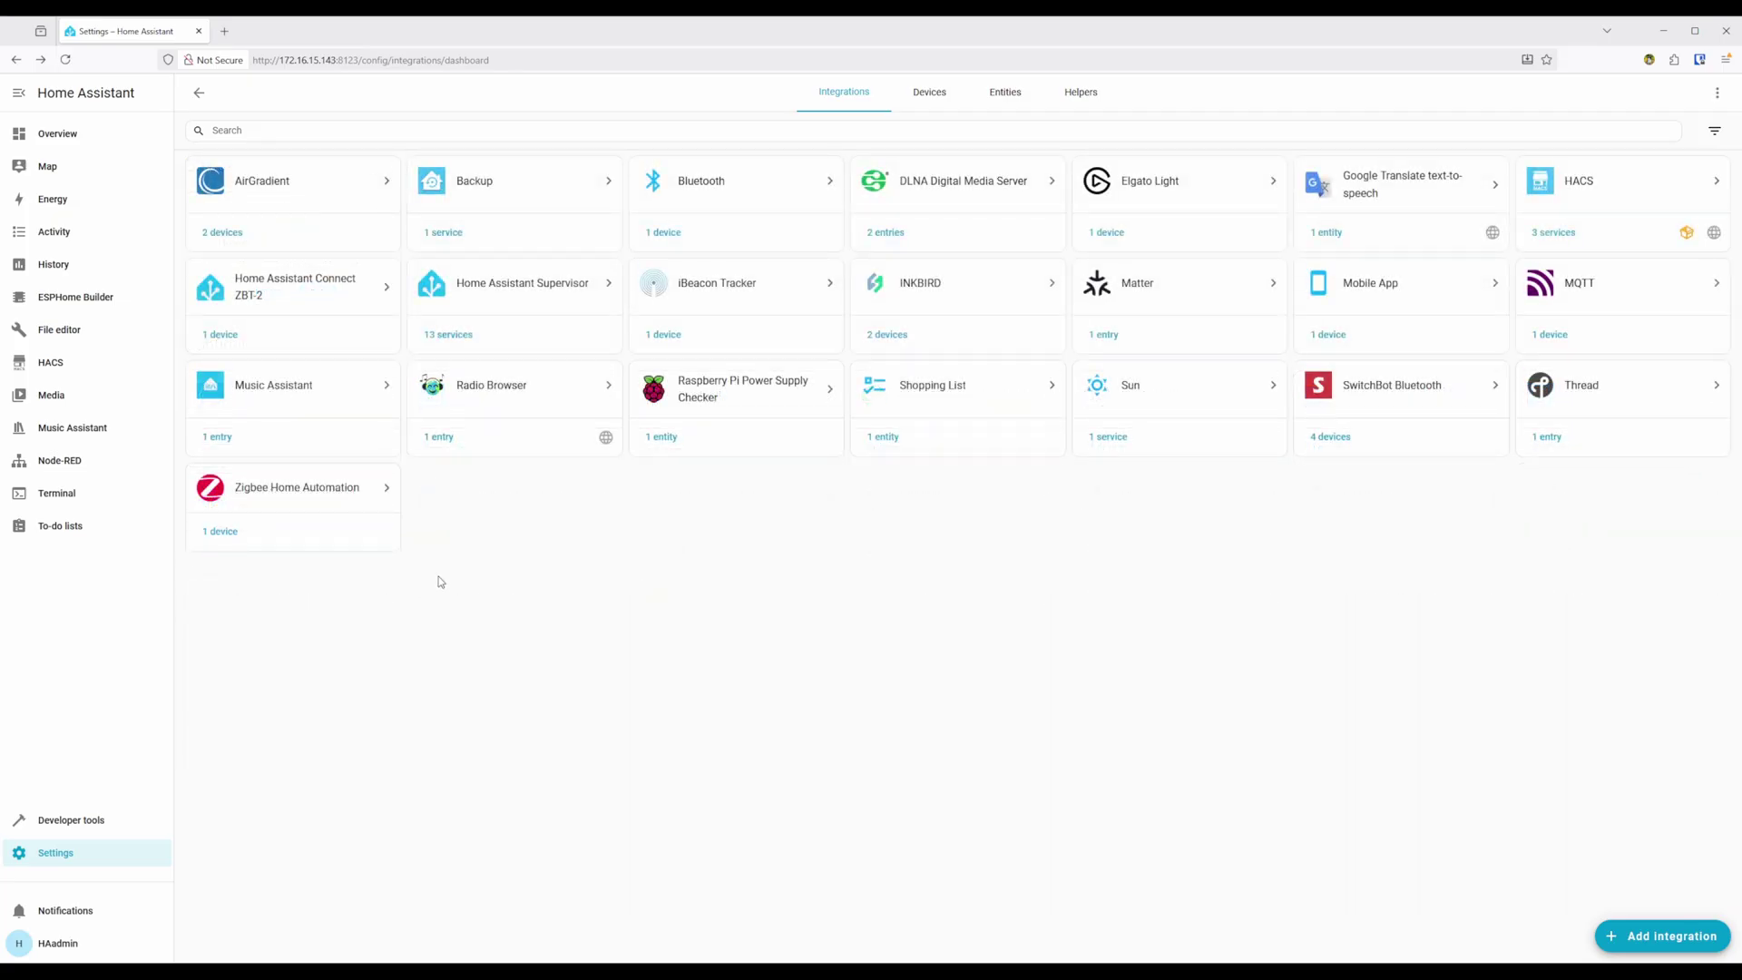
Open the ZBT-2 device under Zigbee Home Automation and reveal its 44 disabled entities.
left_click(223, 532)
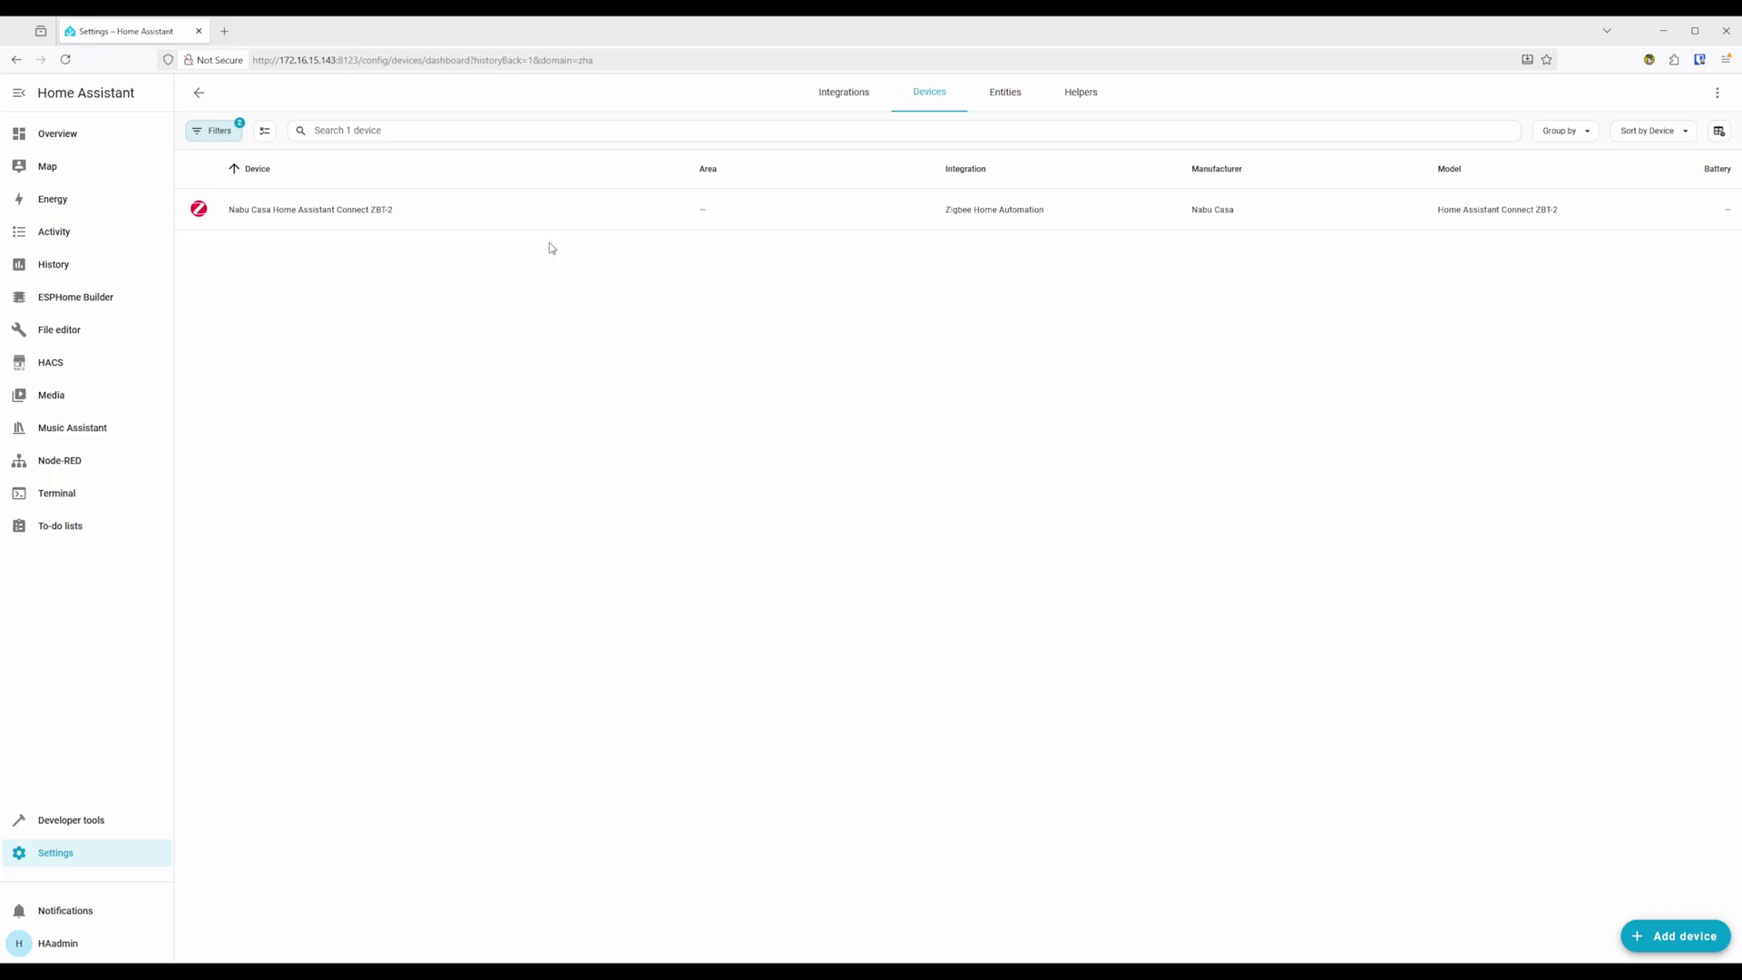
left_click(500, 210)
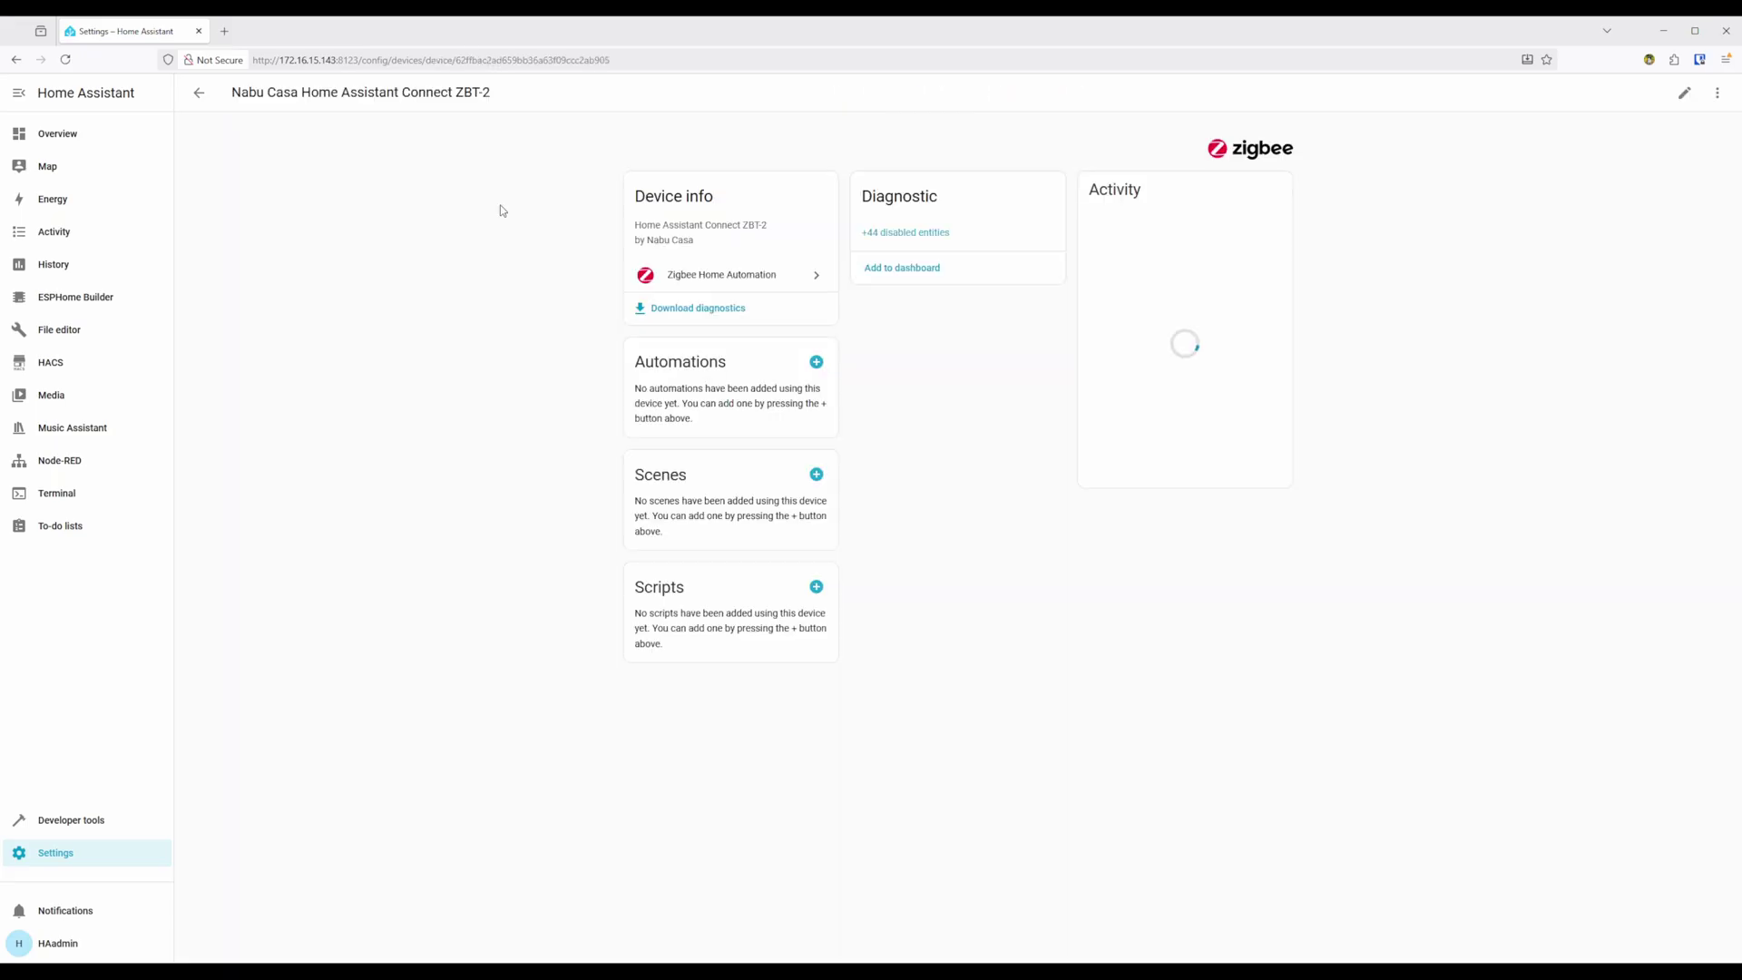
left_click(928, 238)
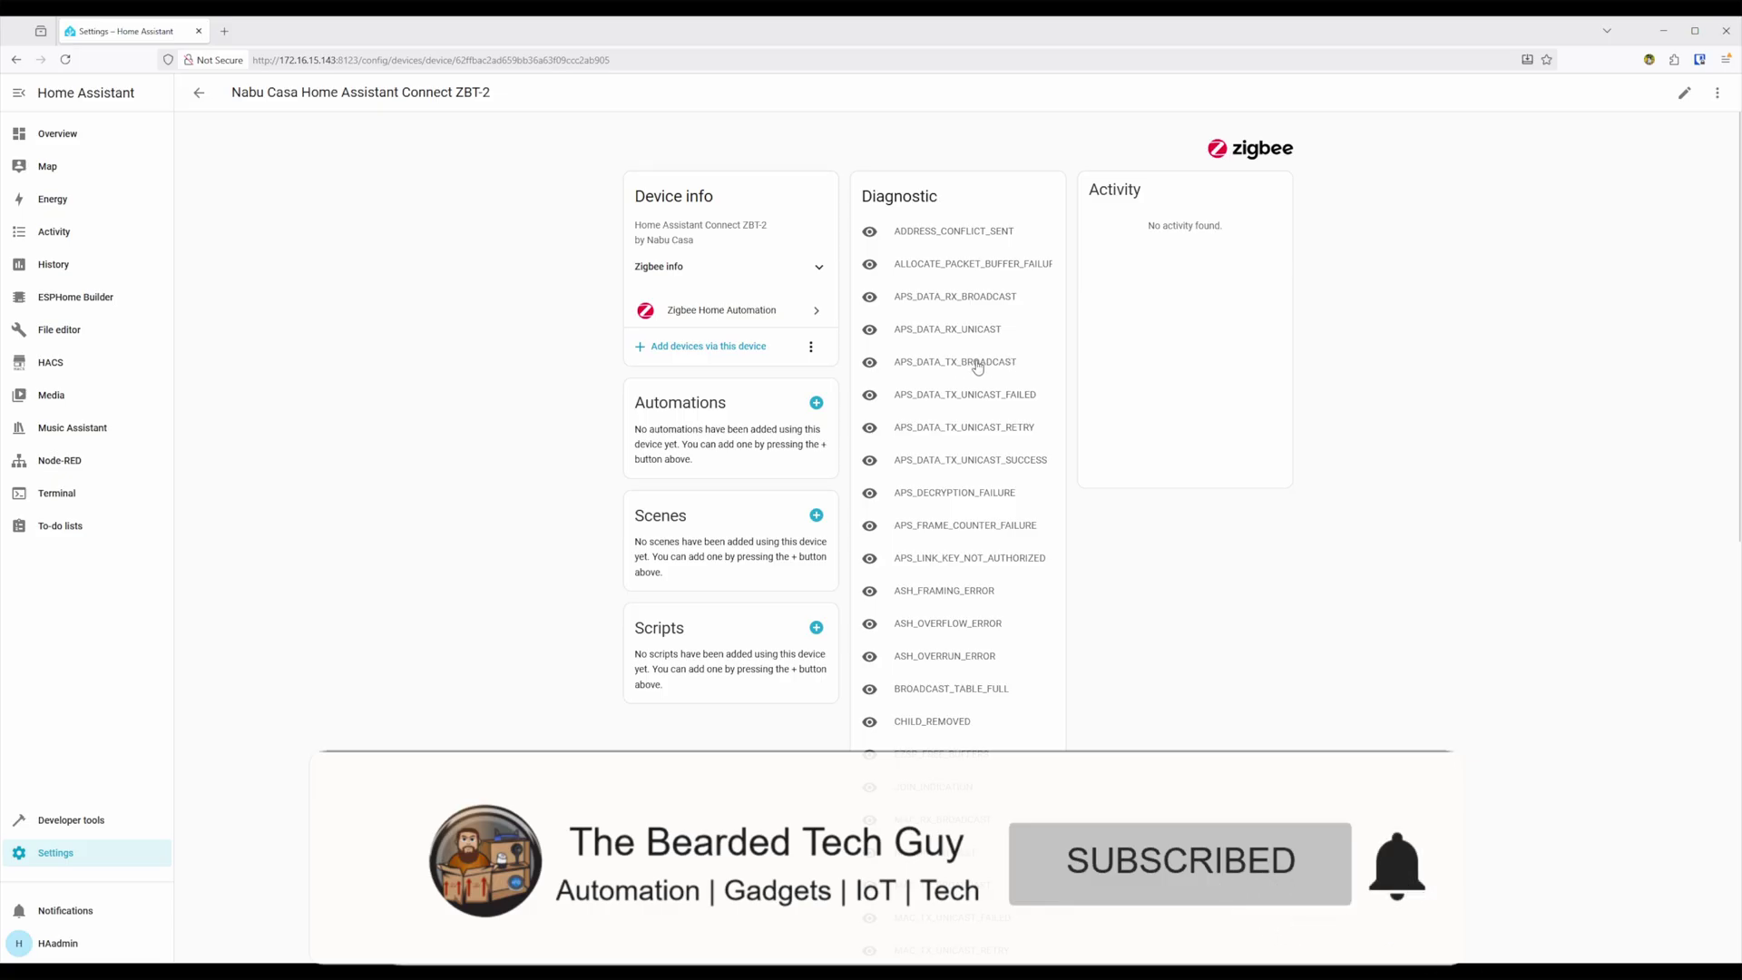
scroll(971, 365, "down", 9)
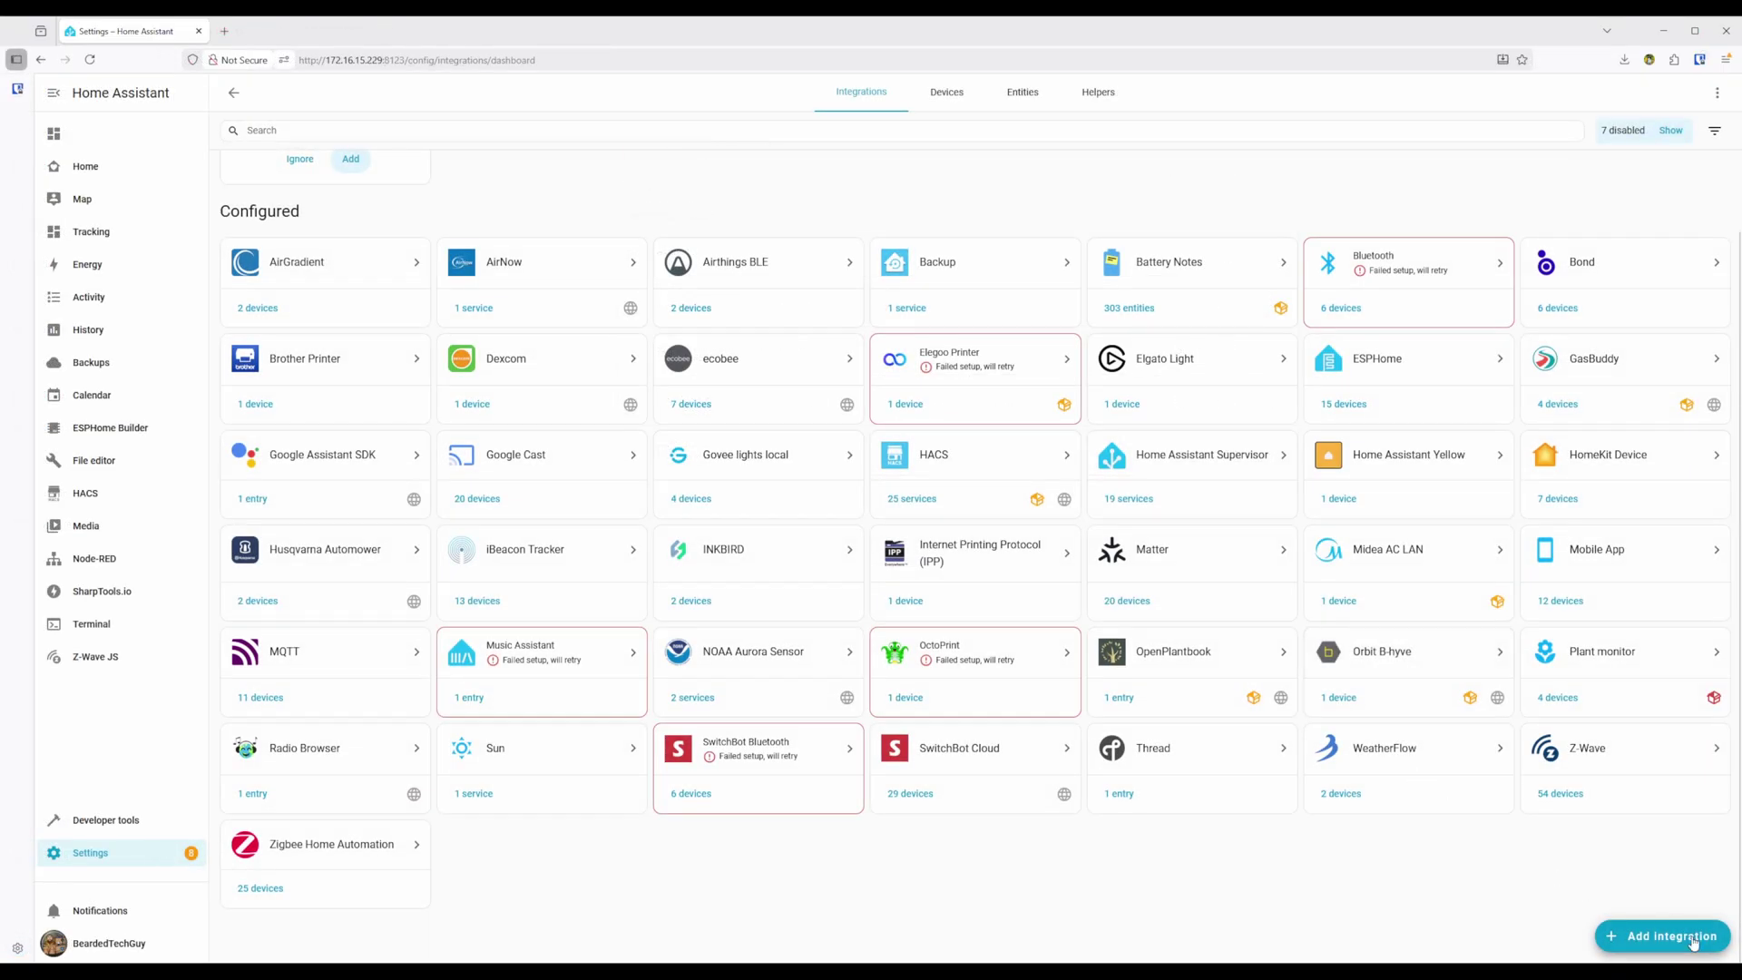
left_click(1693, 944)
Choose Zigbee from the Select brand list for the new integration.
left_click(866, 510)
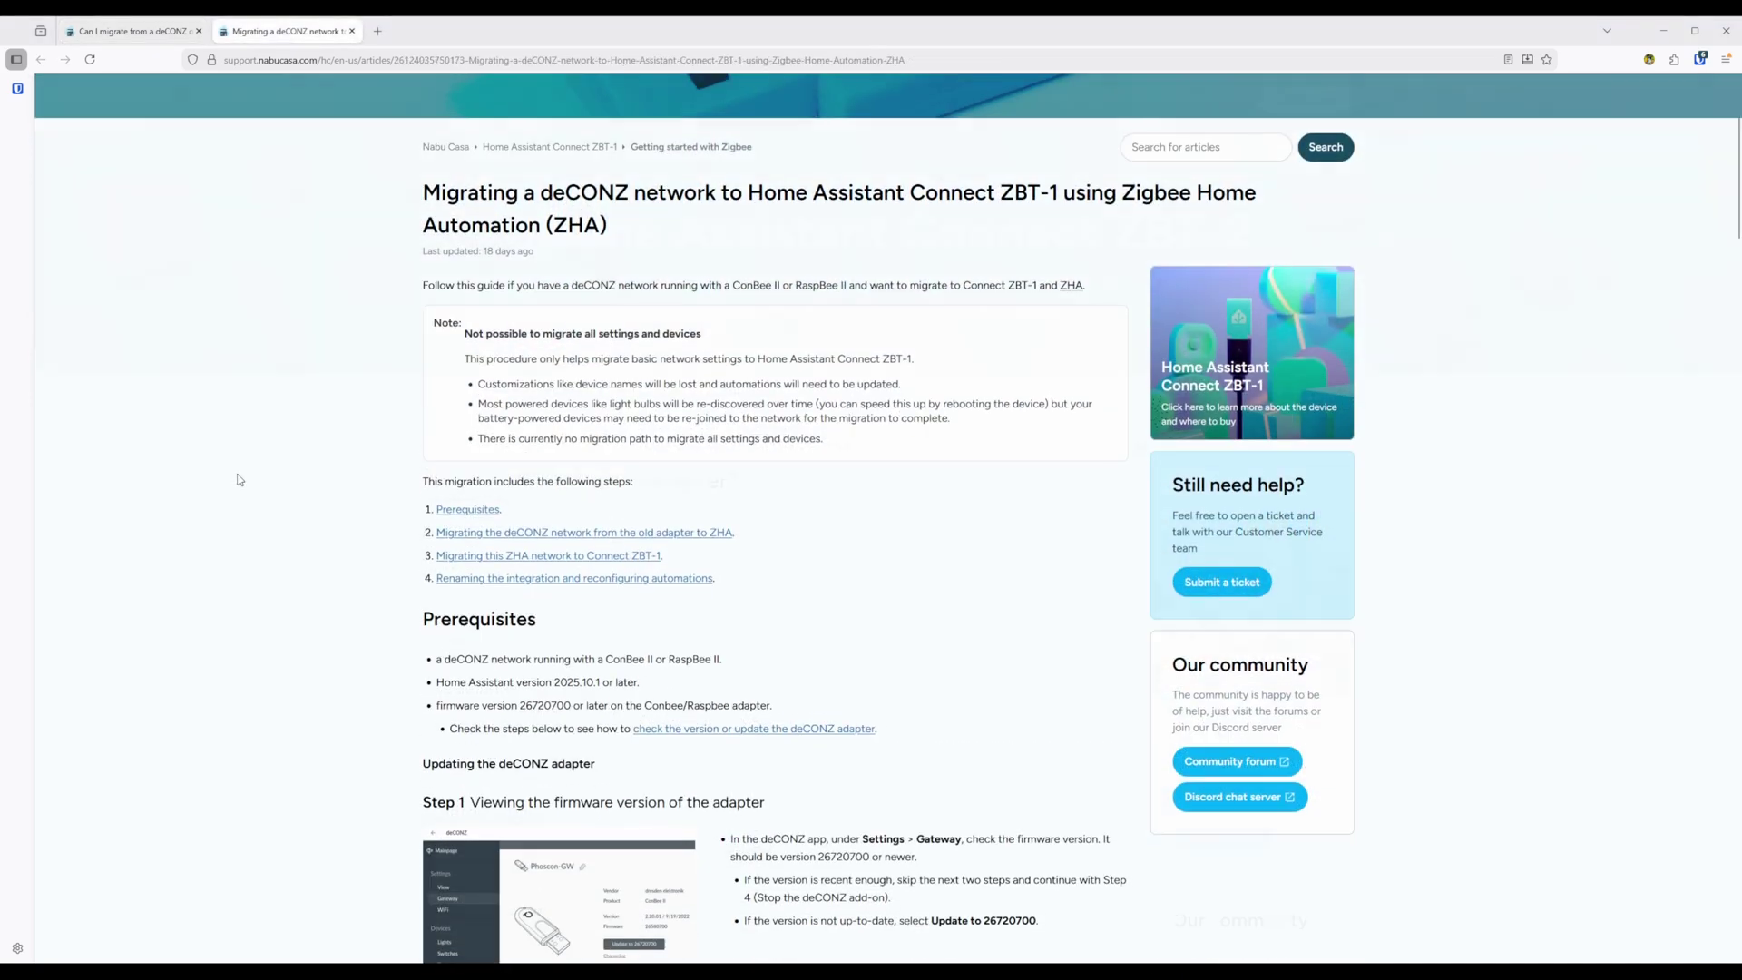
Scroll through the Nabu Casa guide's steps for migrating a deCONZ network to ZHA.
scroll(240, 479, "down", 2)
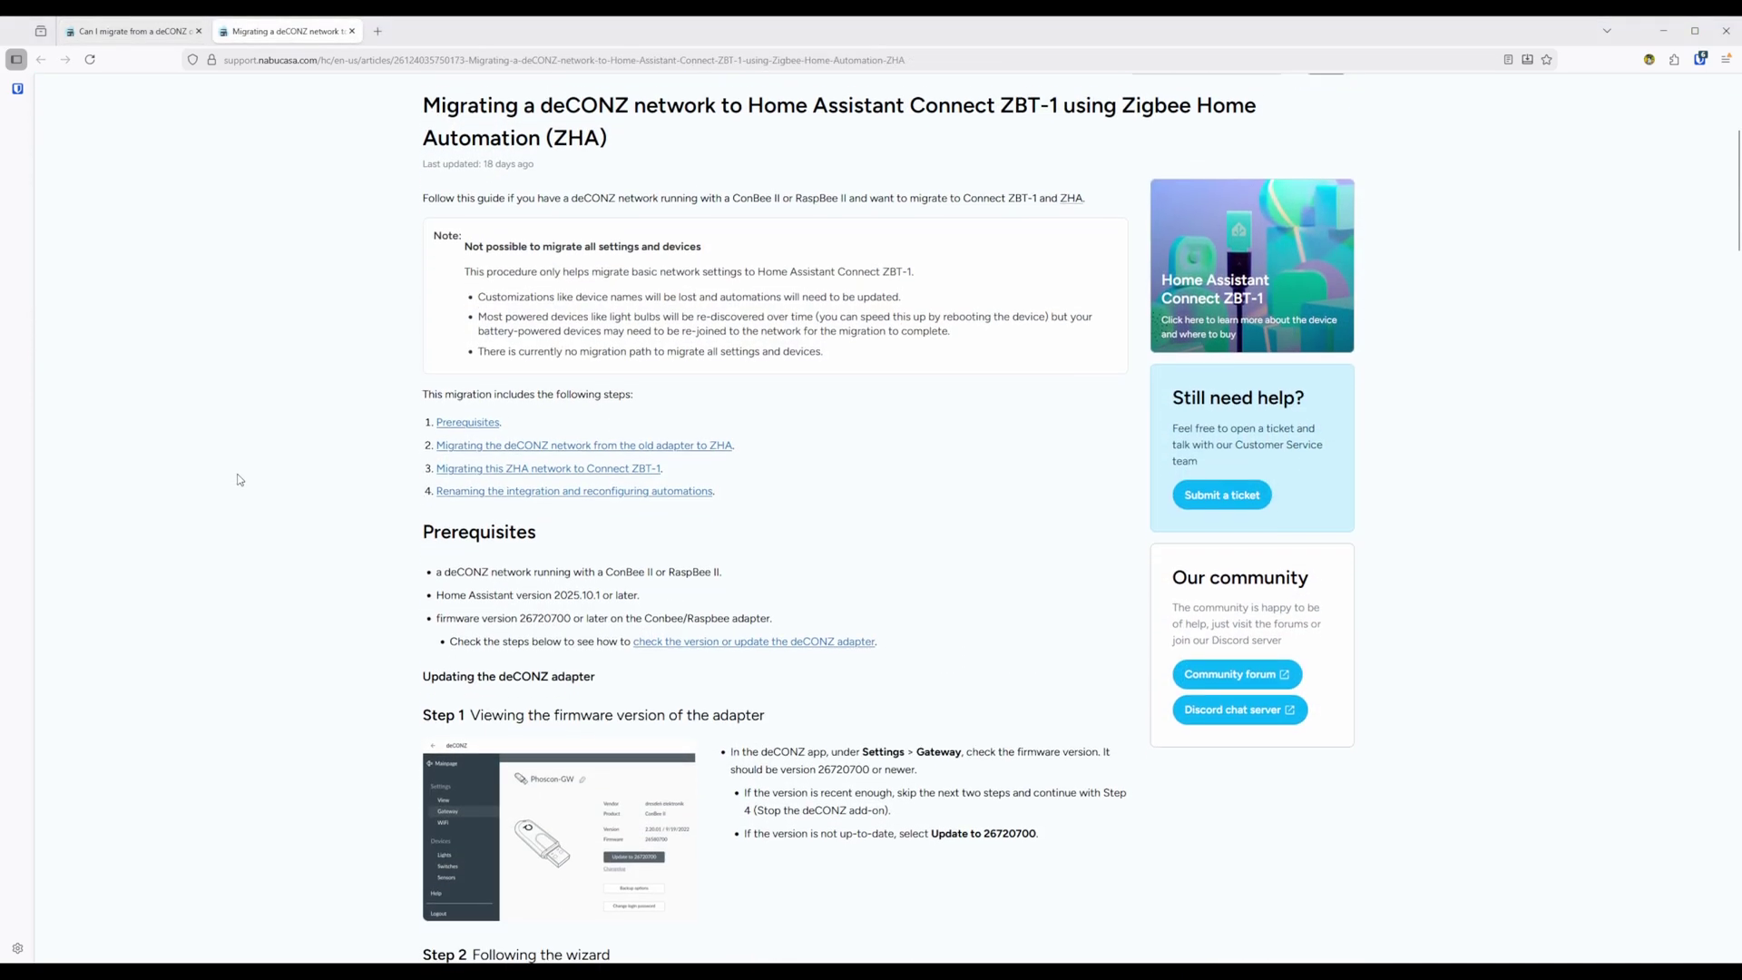
scroll(240, 479, "down", 2)
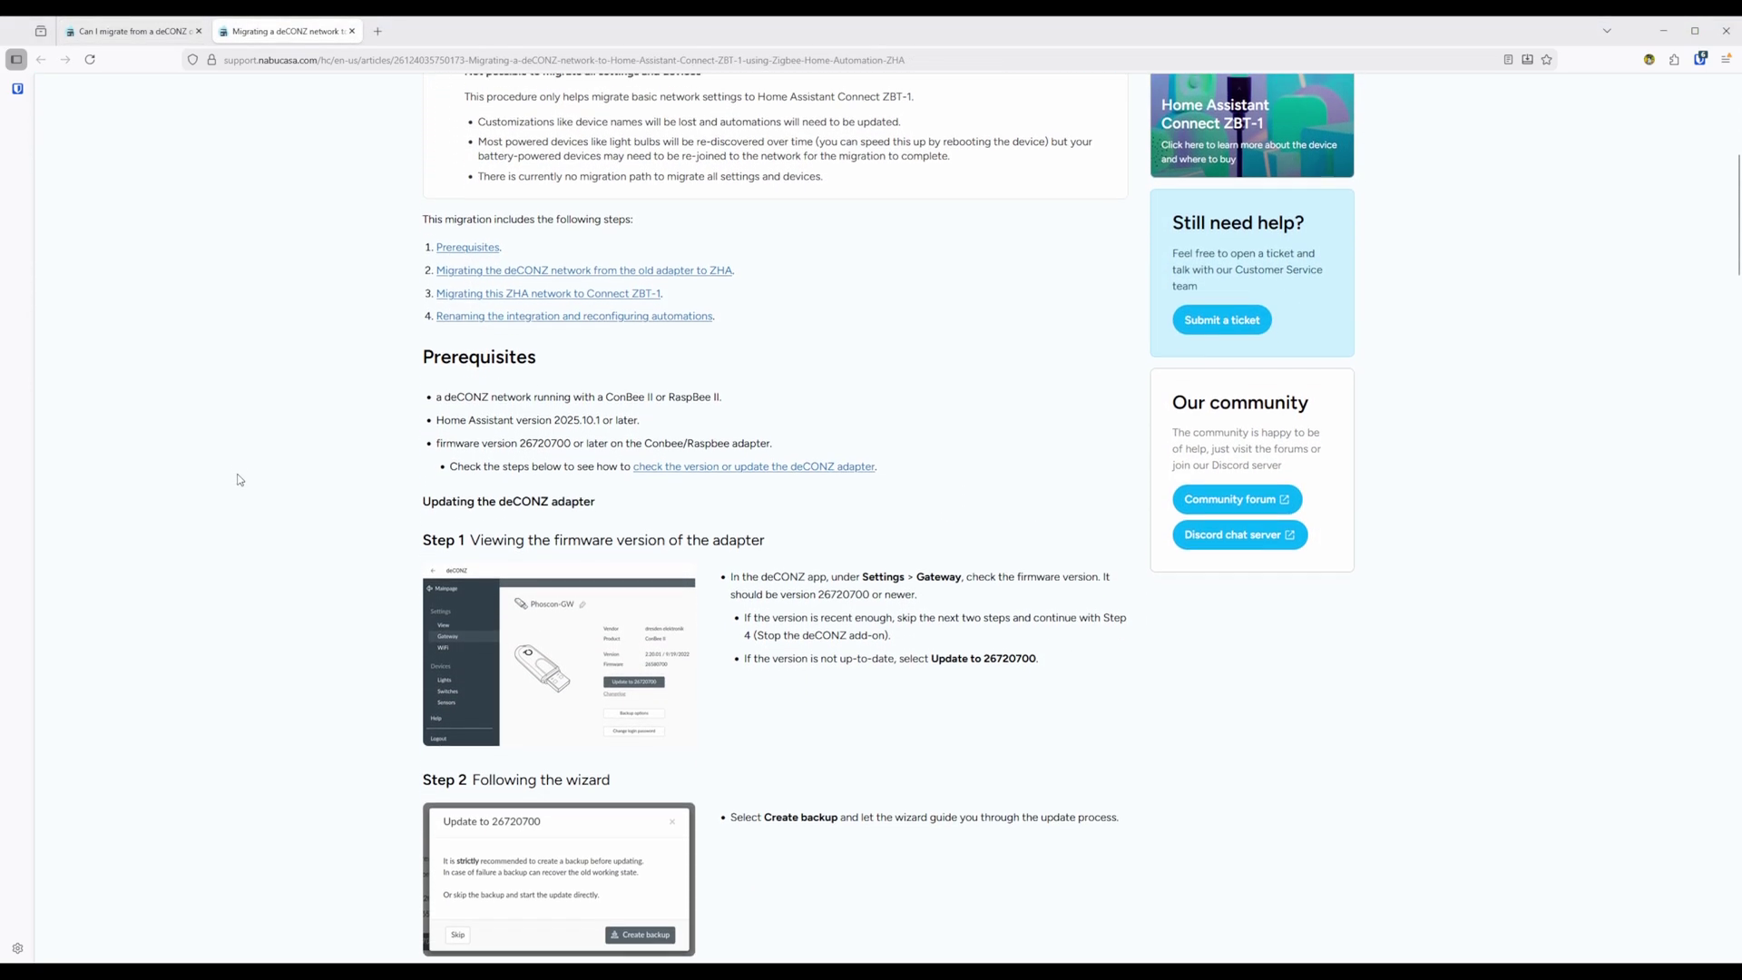
scroll(240, 480, "down", 2)
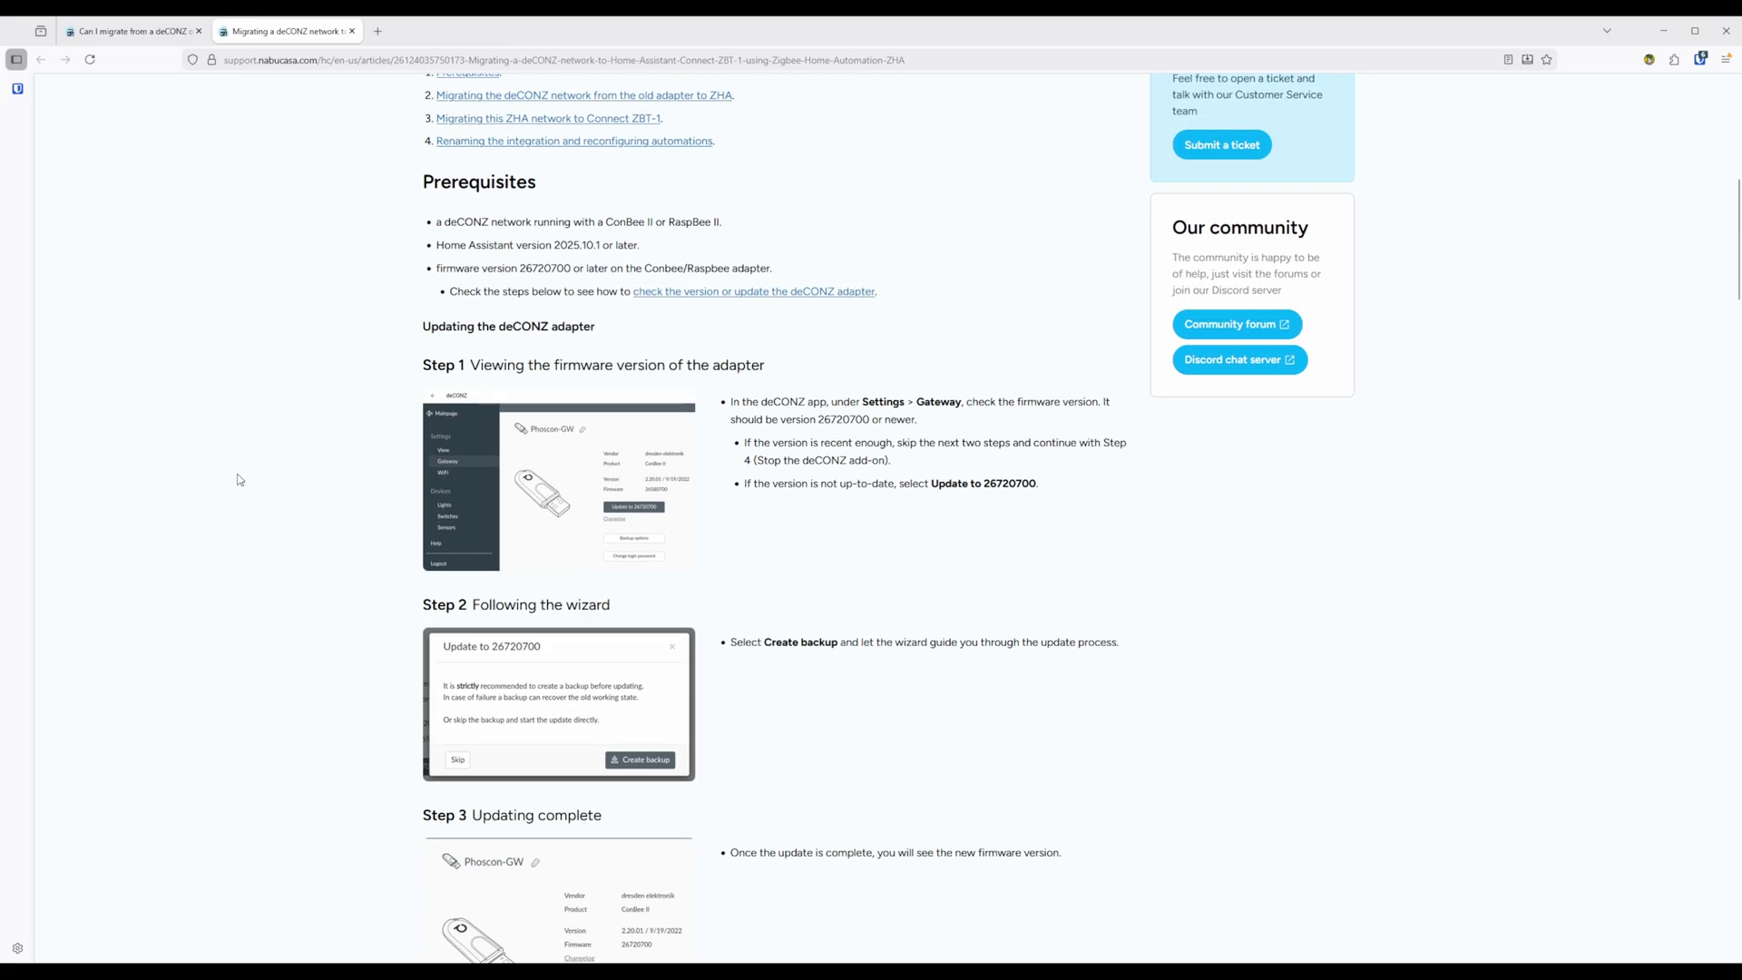
scroll(239, 479, "down", 2)
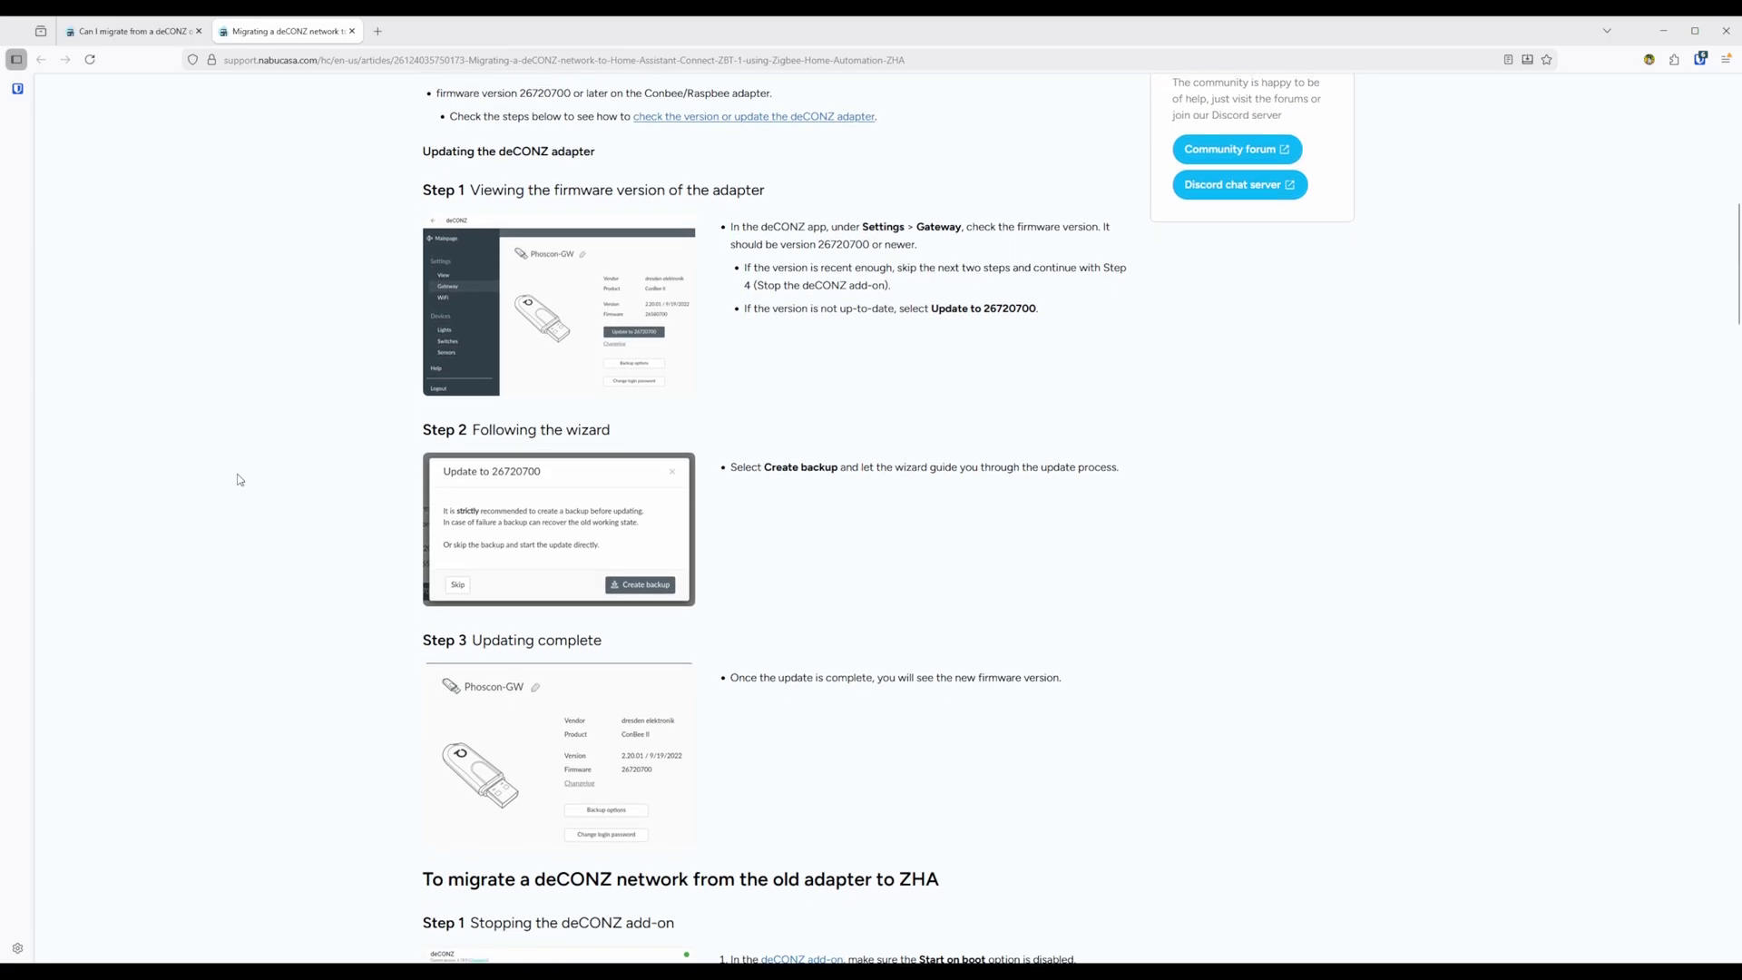
scroll(240, 479, "down", 2)
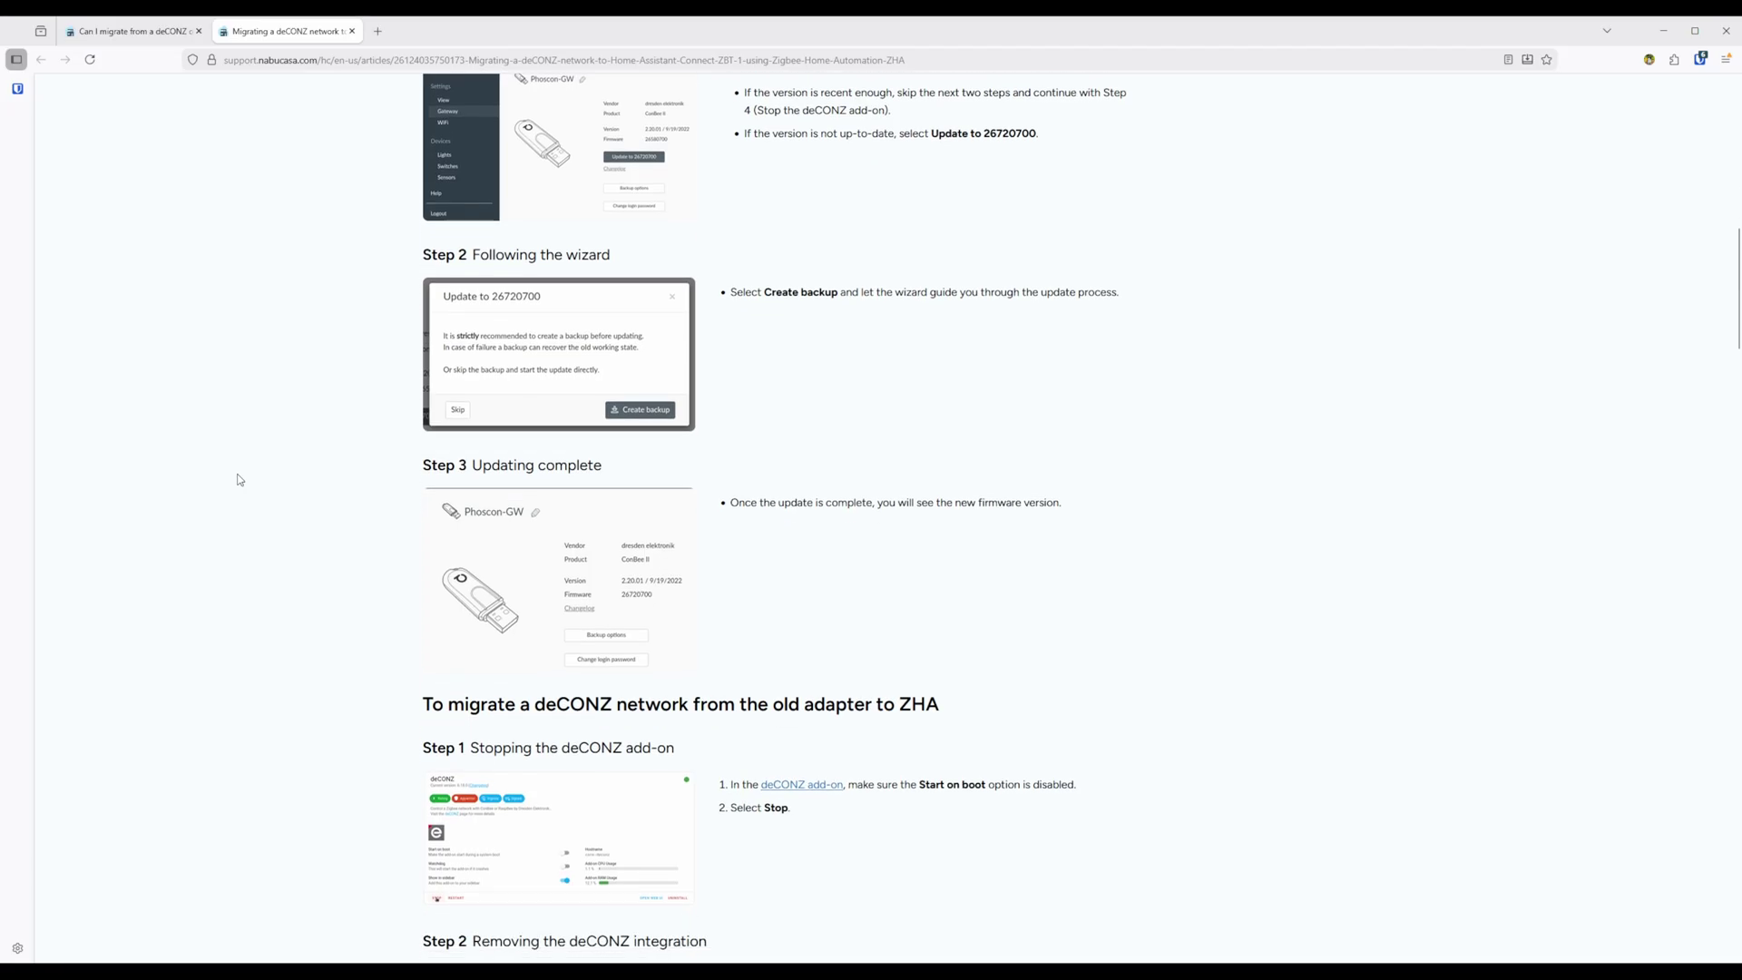
scroll(240, 479, "down", 2)
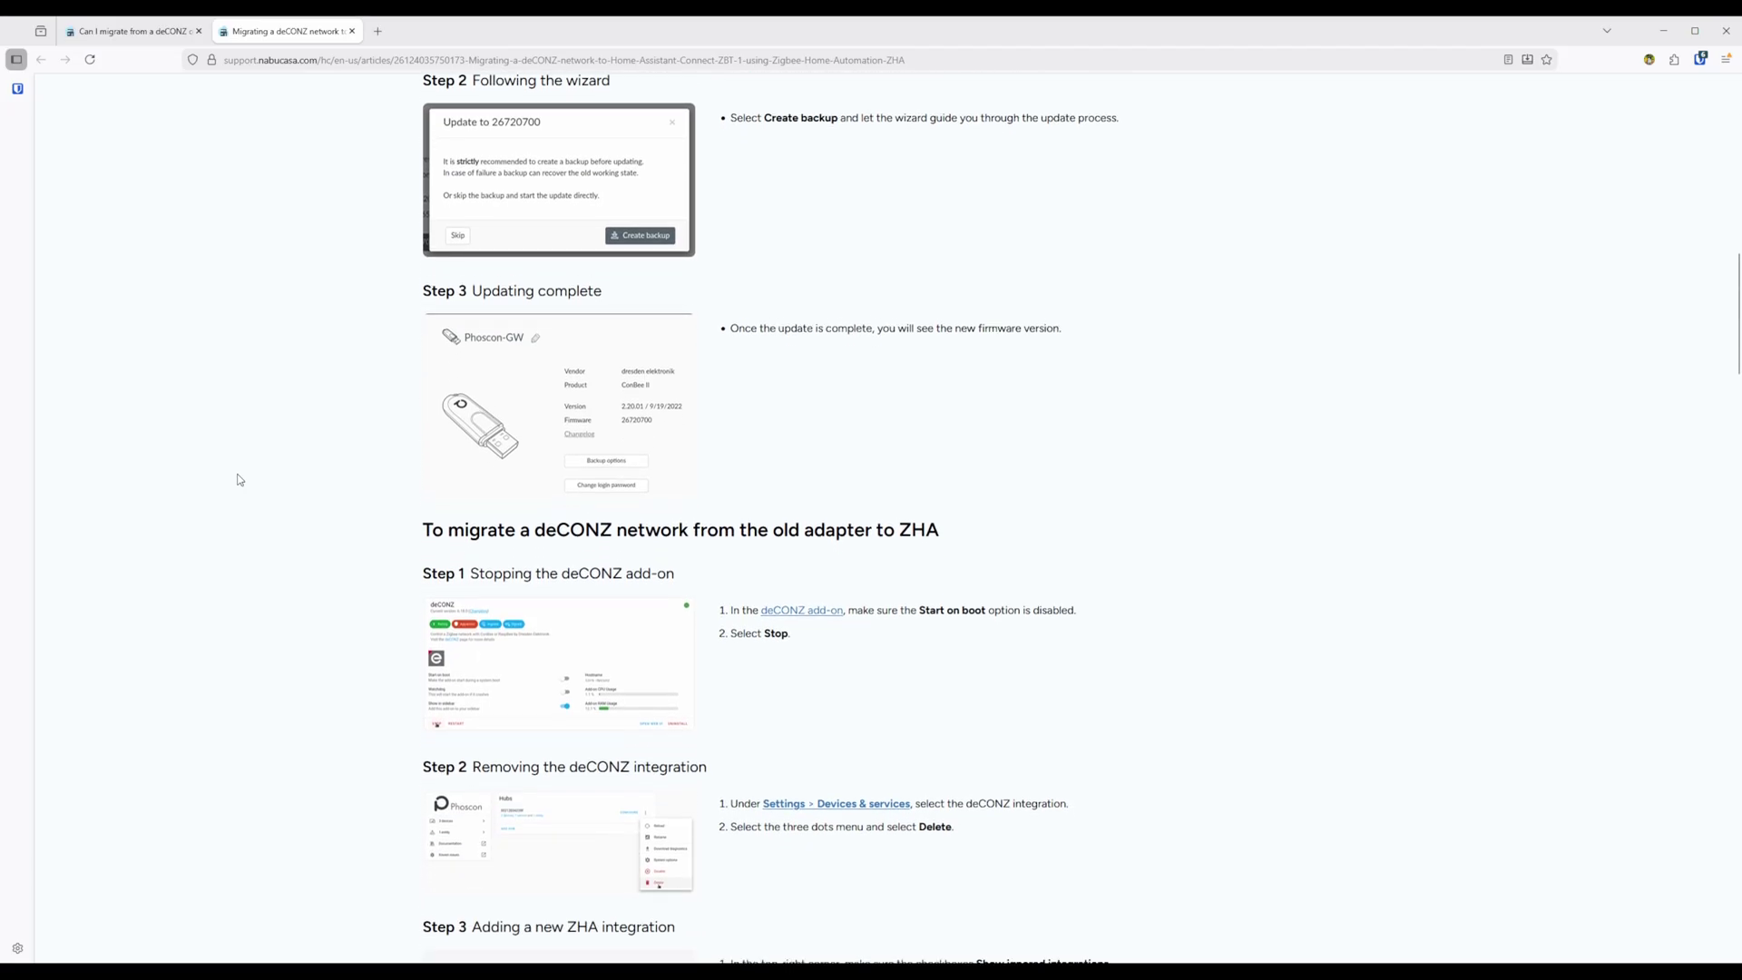
scroll(240, 480, "down", 2)
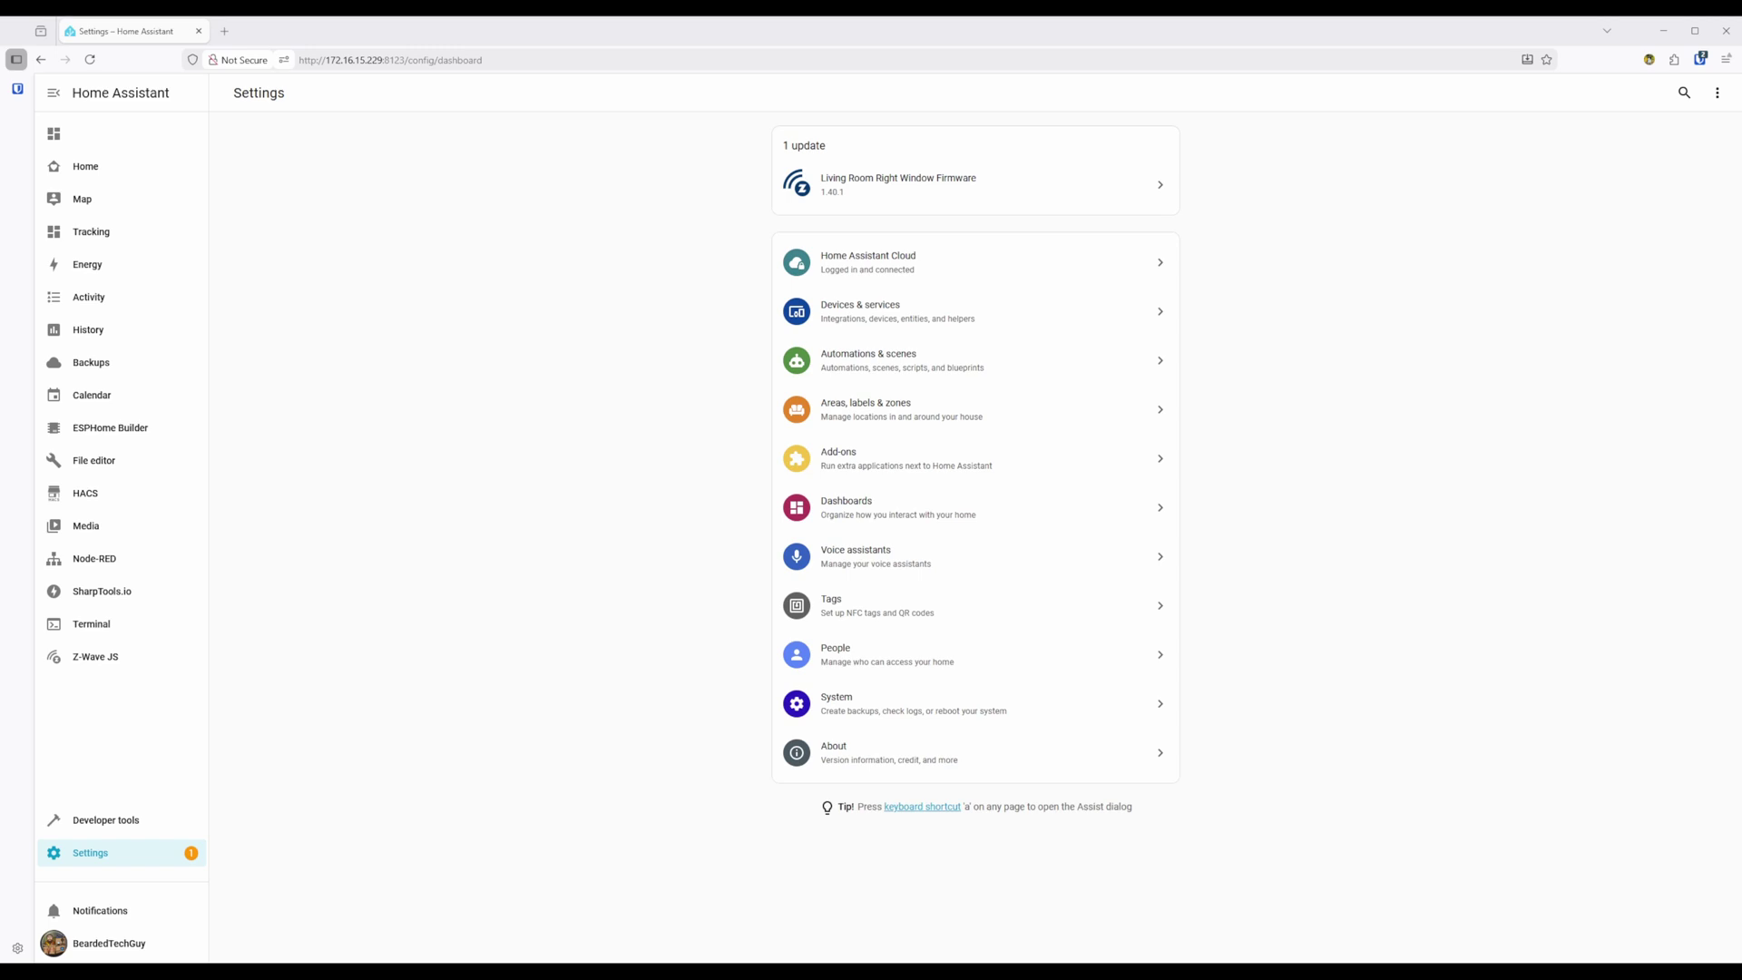
Open the Yellow Multi-PAN hub's Zigbee network settings from the Zigbee Home Automation integration.
left_click(1101, 330)
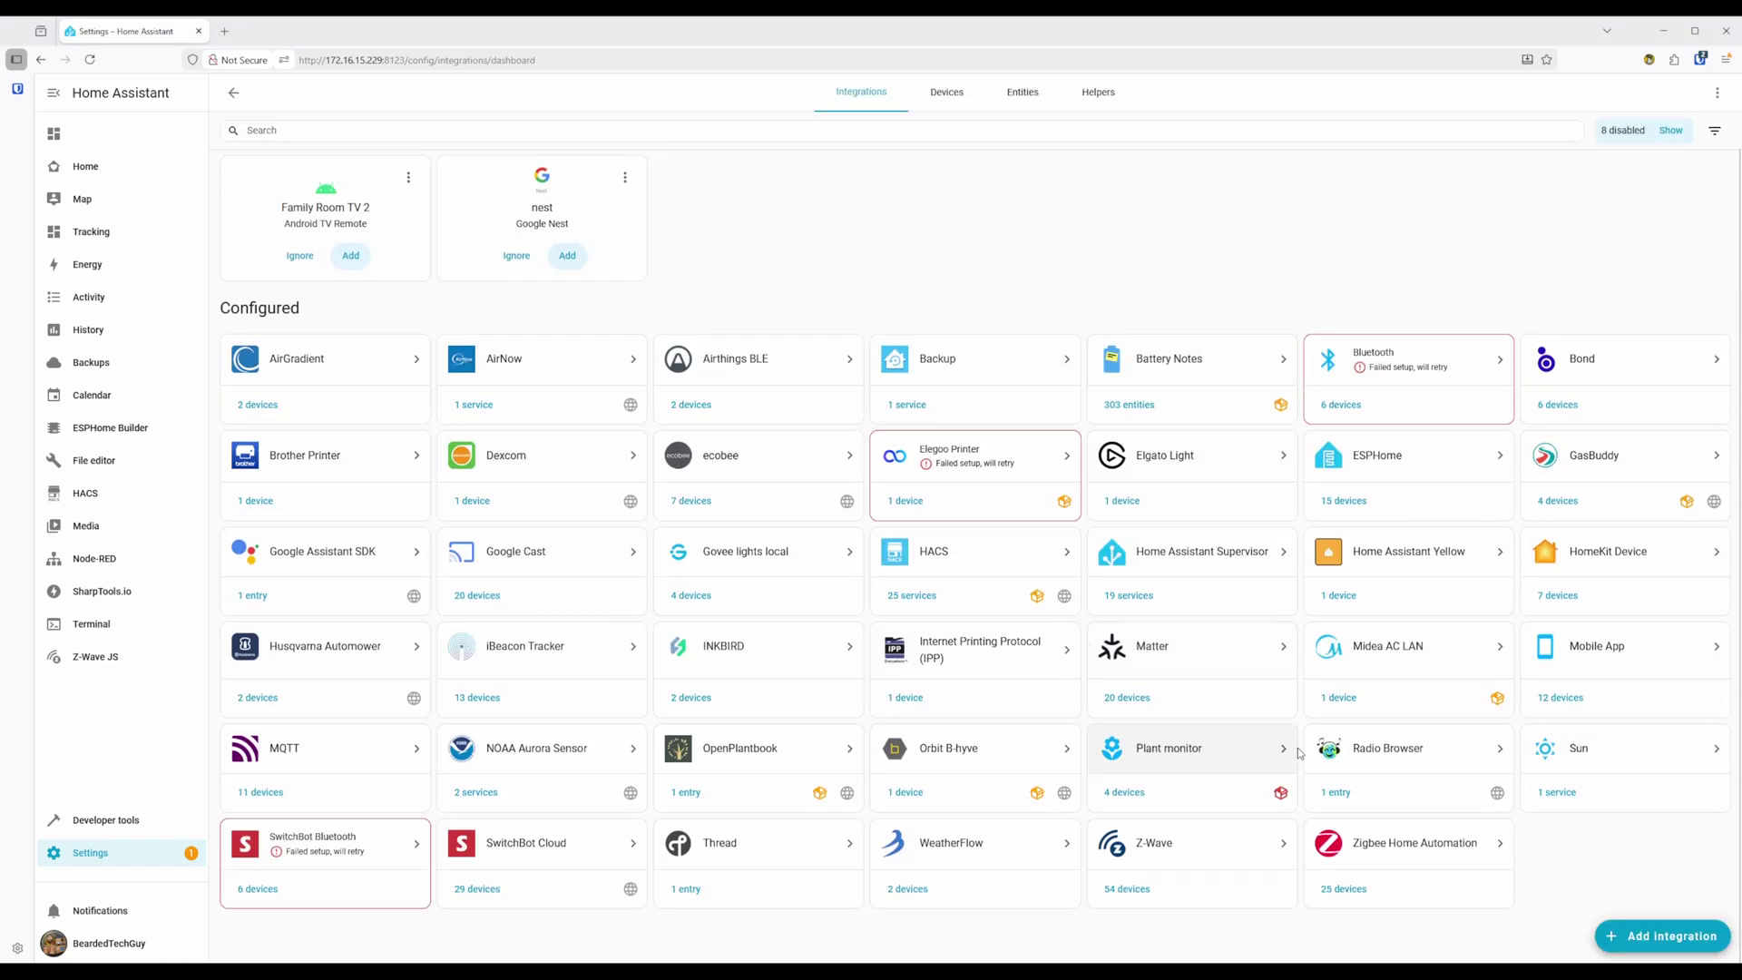
left_click(1495, 864)
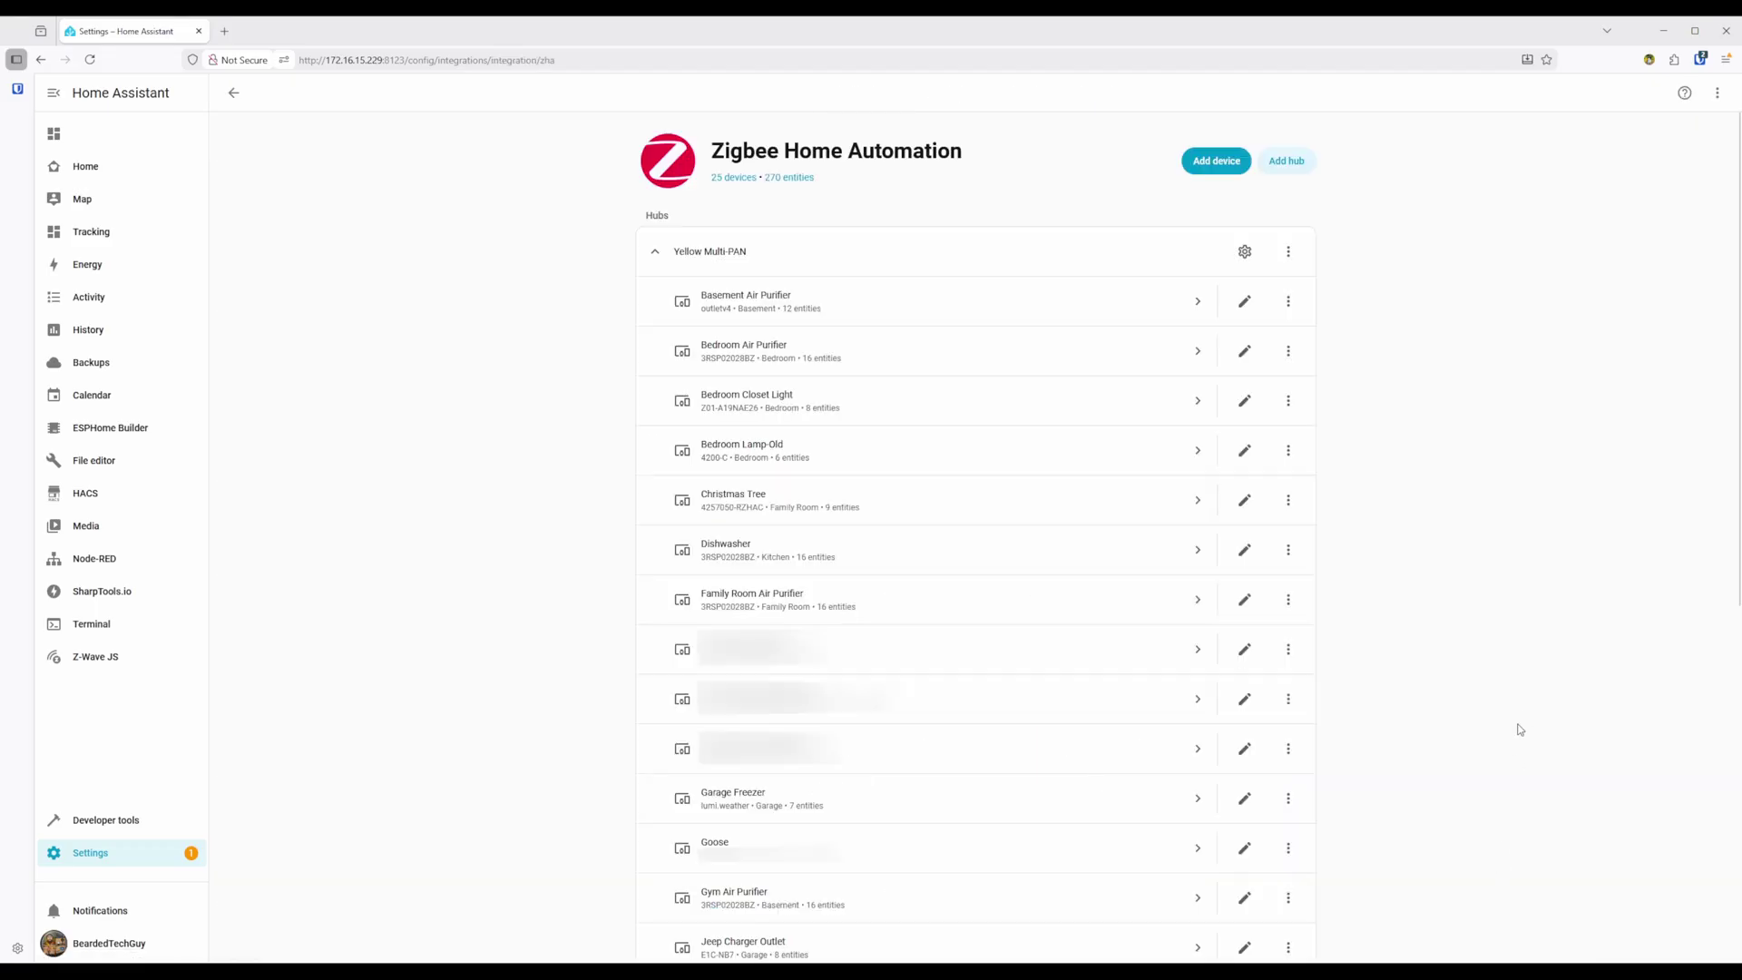
left_click(1248, 252)
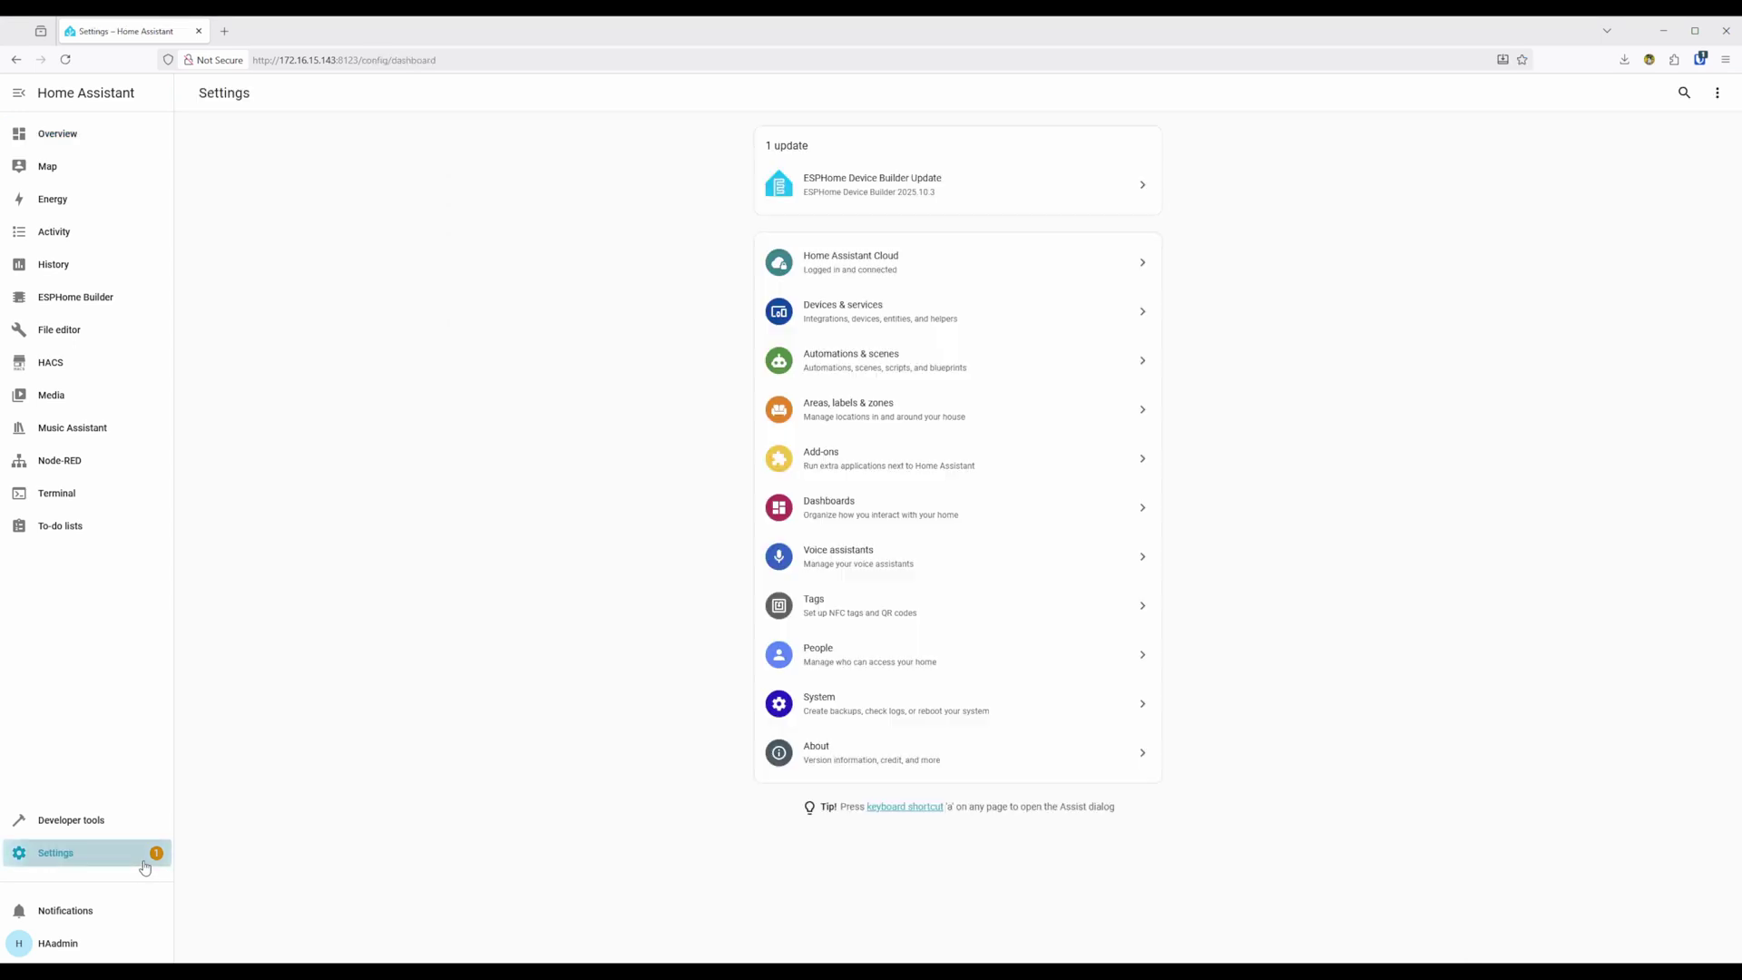
Add the ZBT-2 with Migrate Zigbee to a new adapter, Recommended installation, then list the 5 devices.
left_click(910, 317)
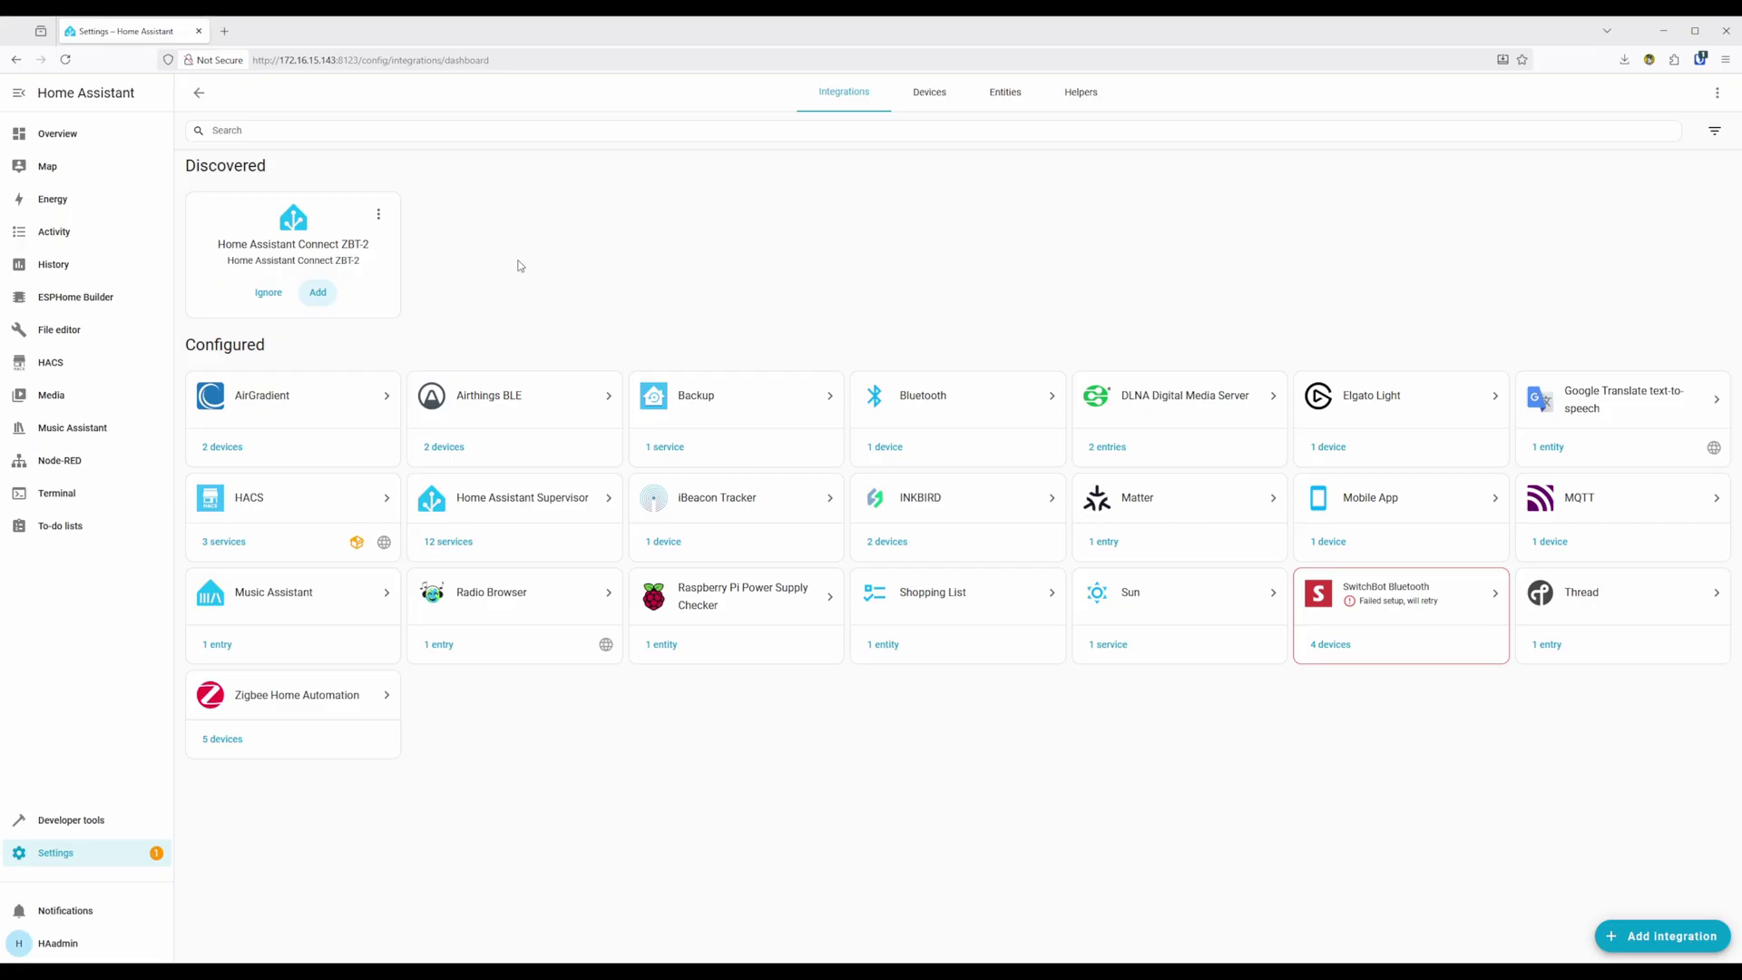
left_click(318, 293)
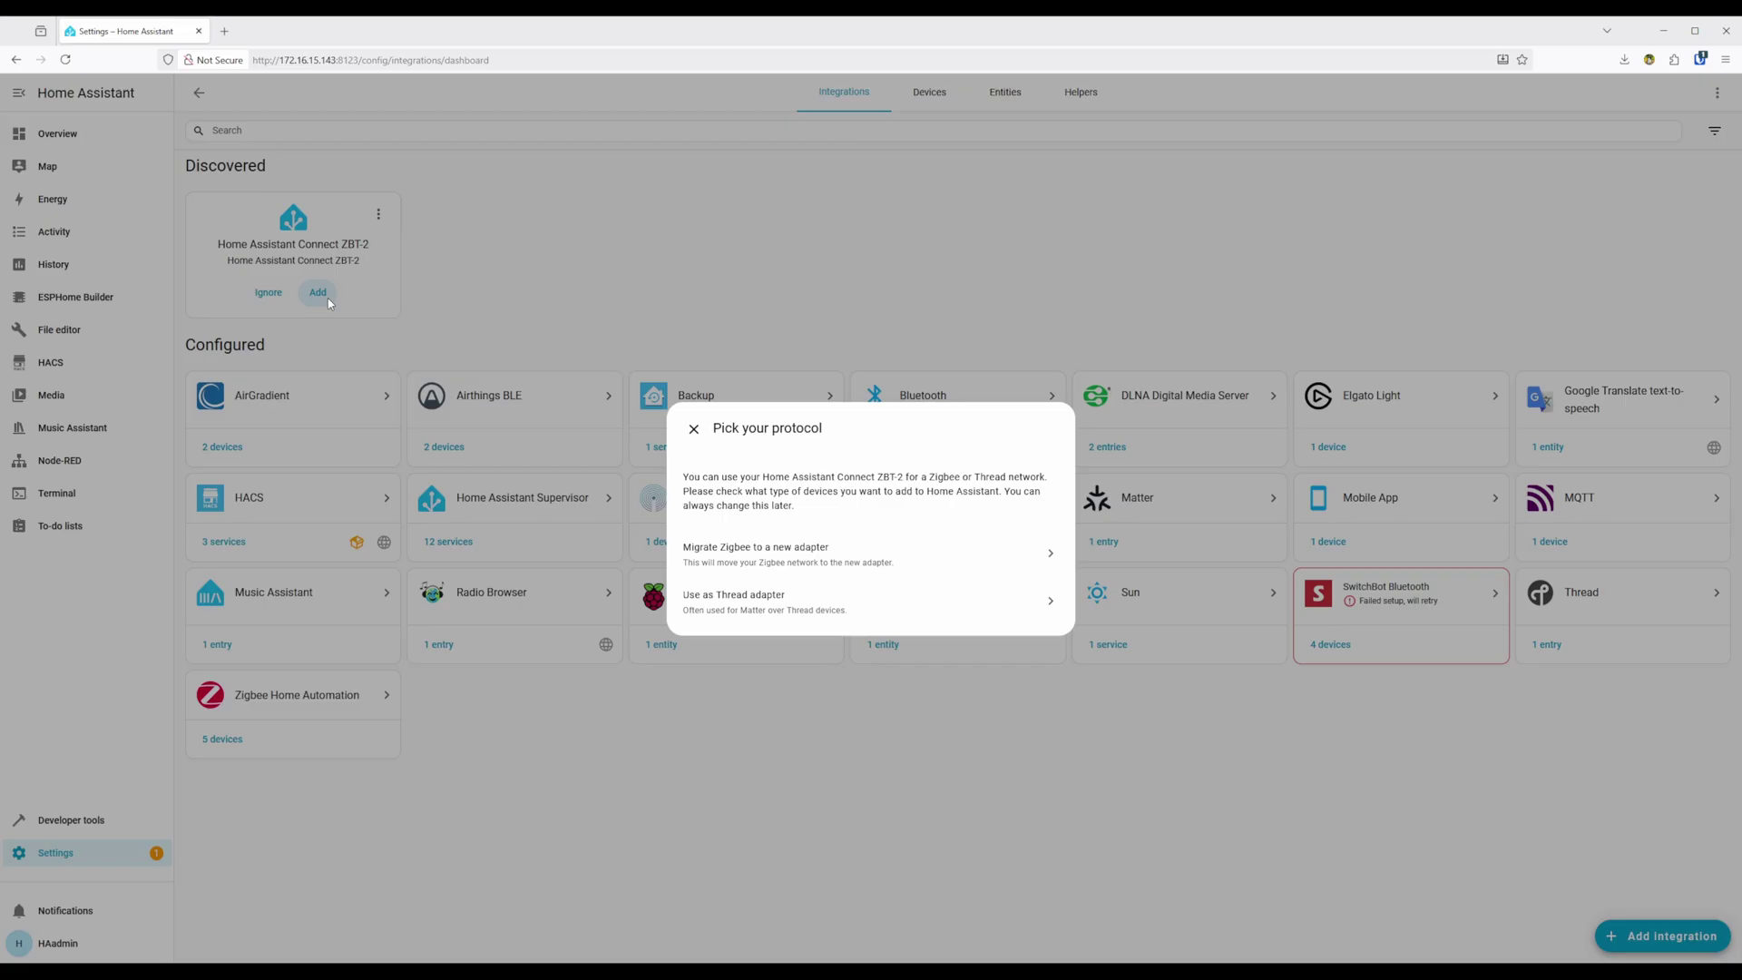
left_click(831, 562)
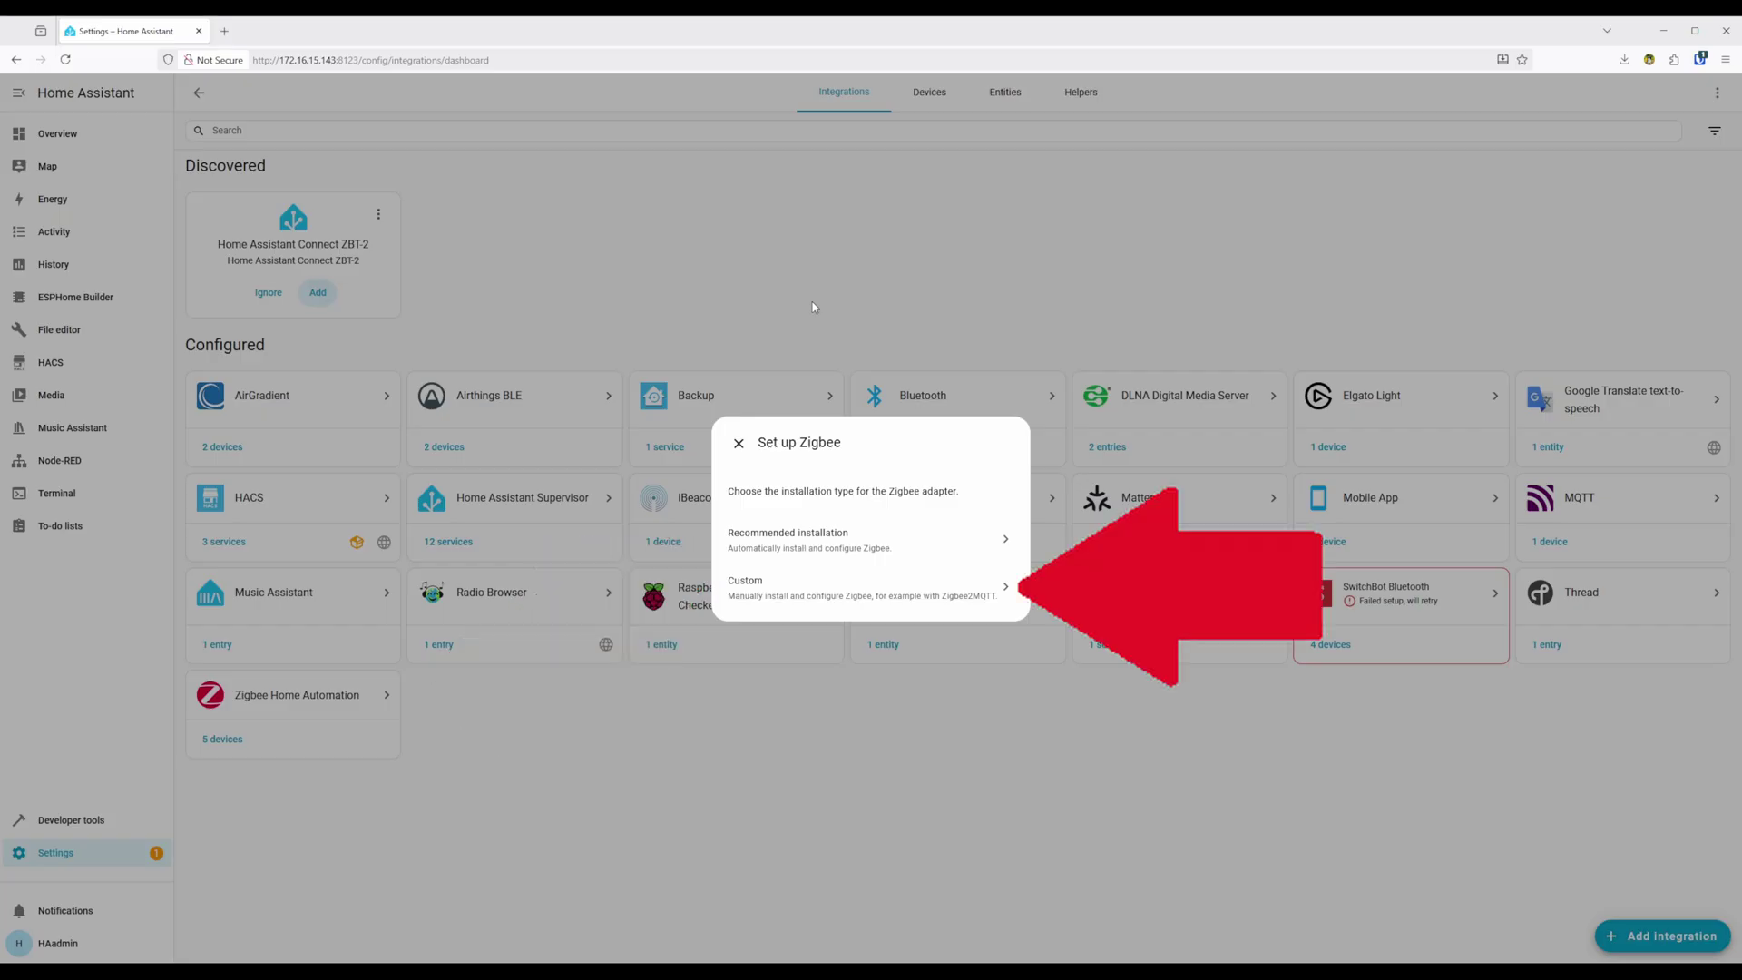
left_click(871, 550)
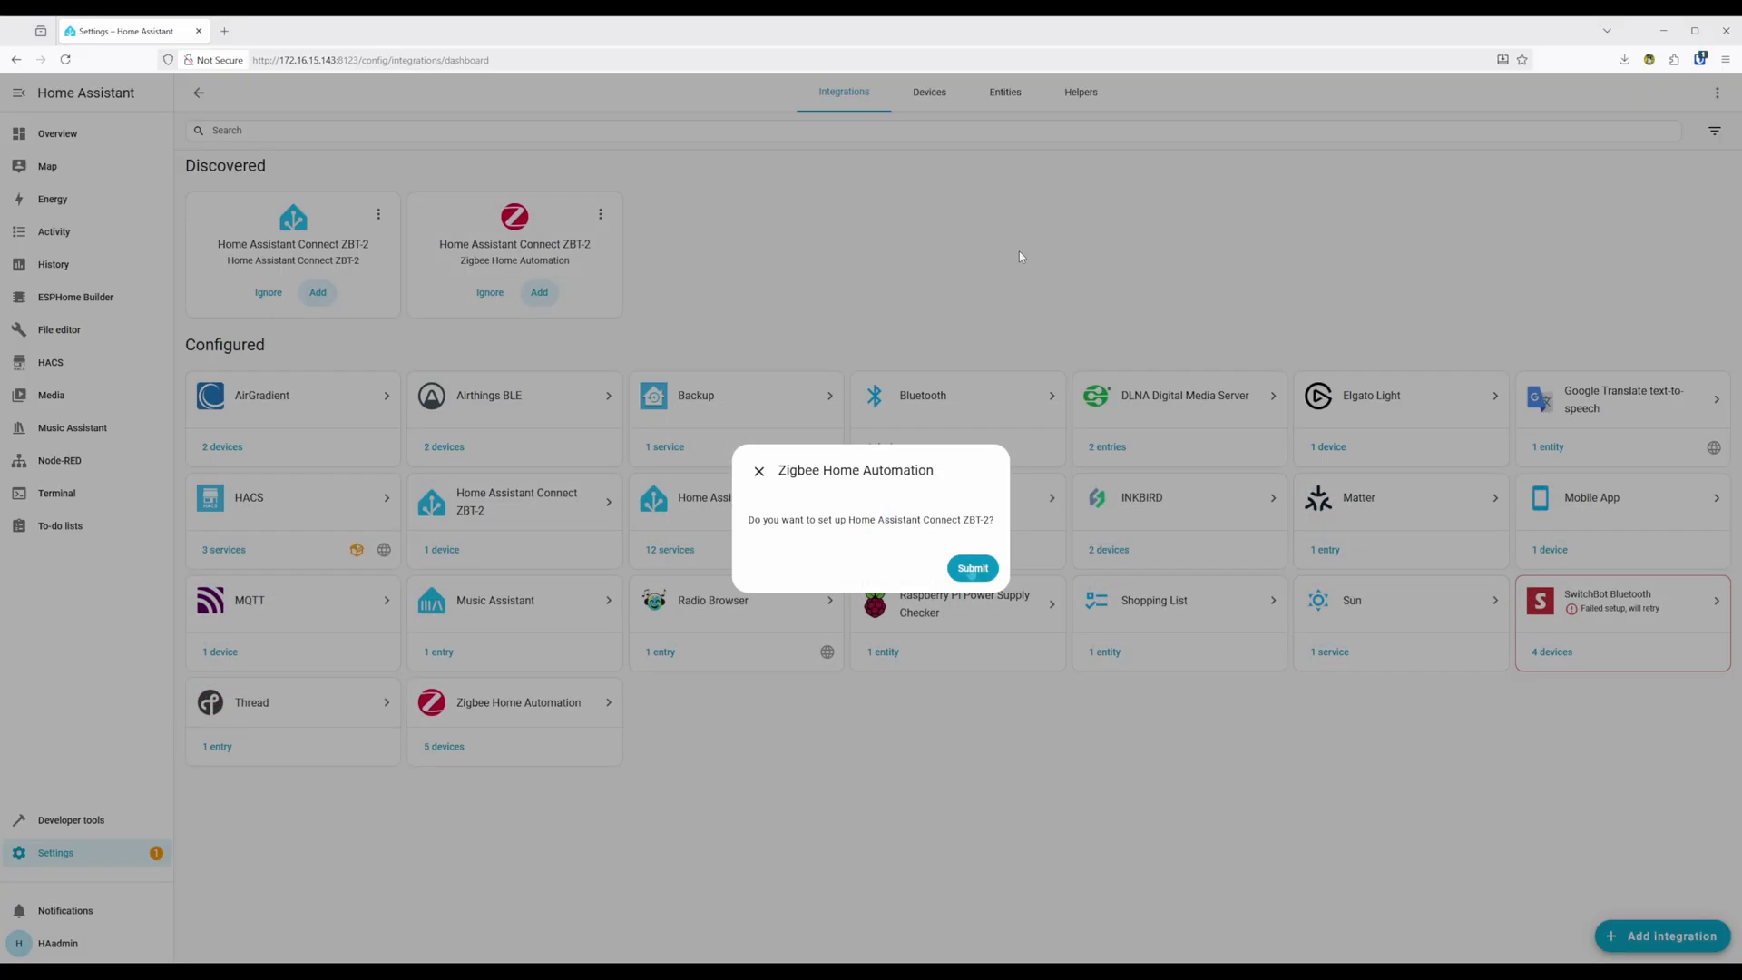
left_click(972, 569)
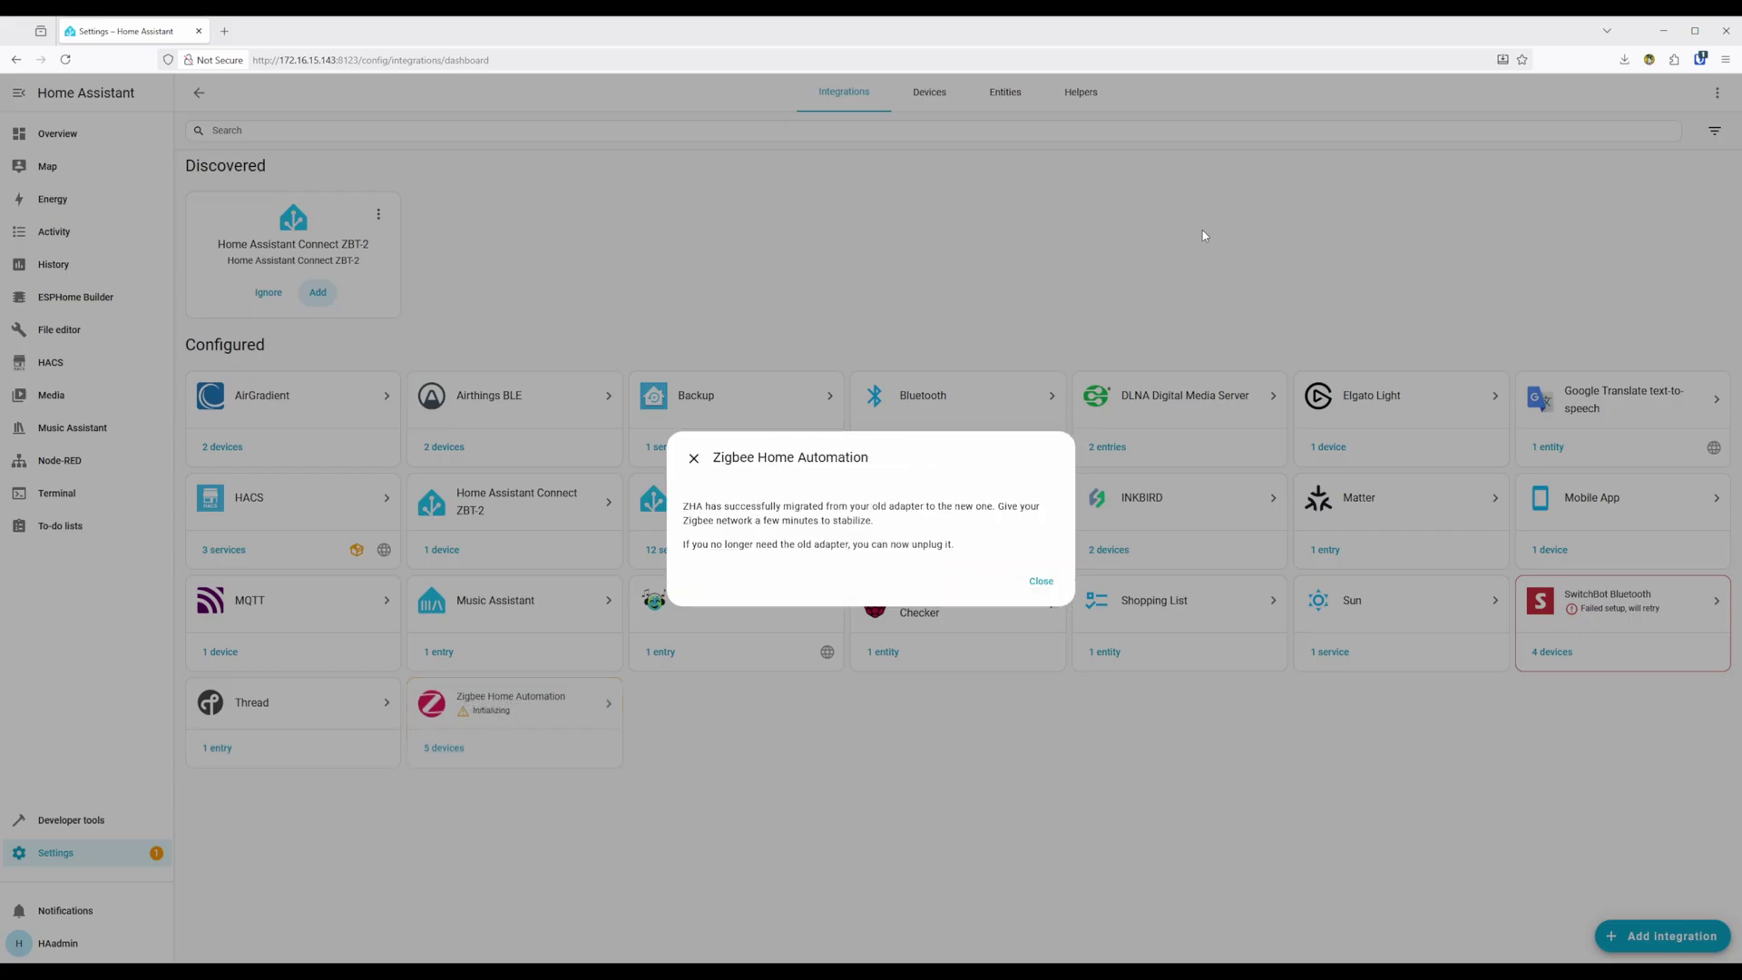
left_click(1040, 580)
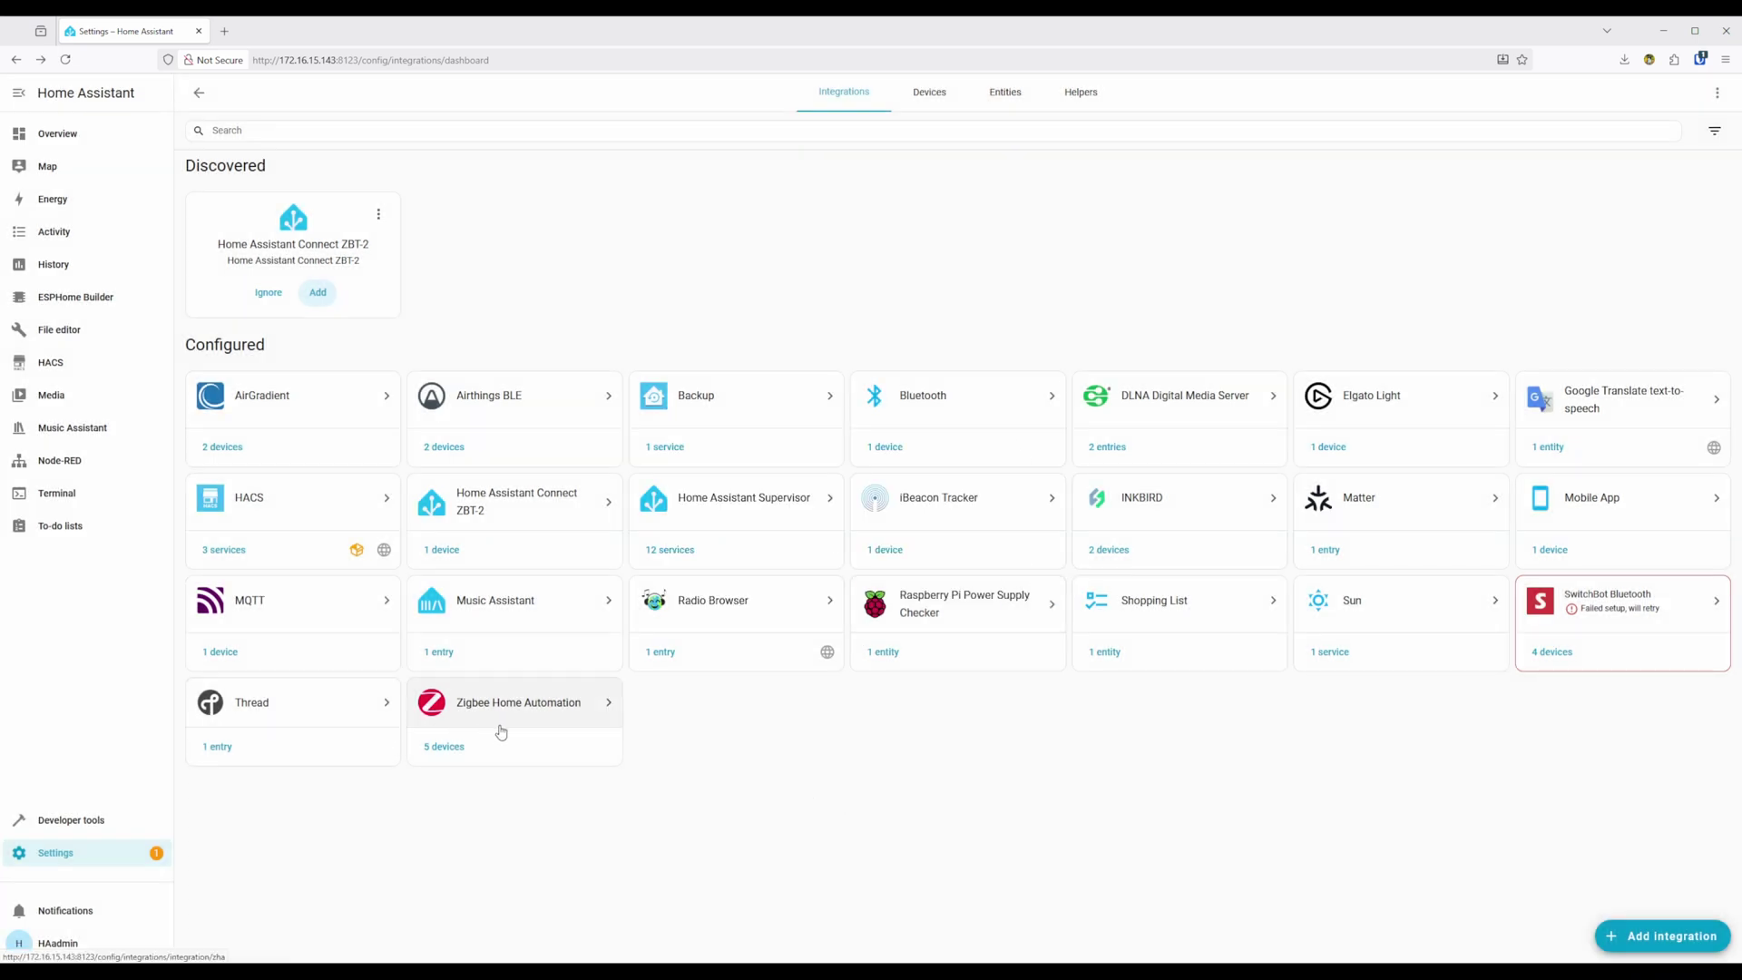
left_click(444, 747)
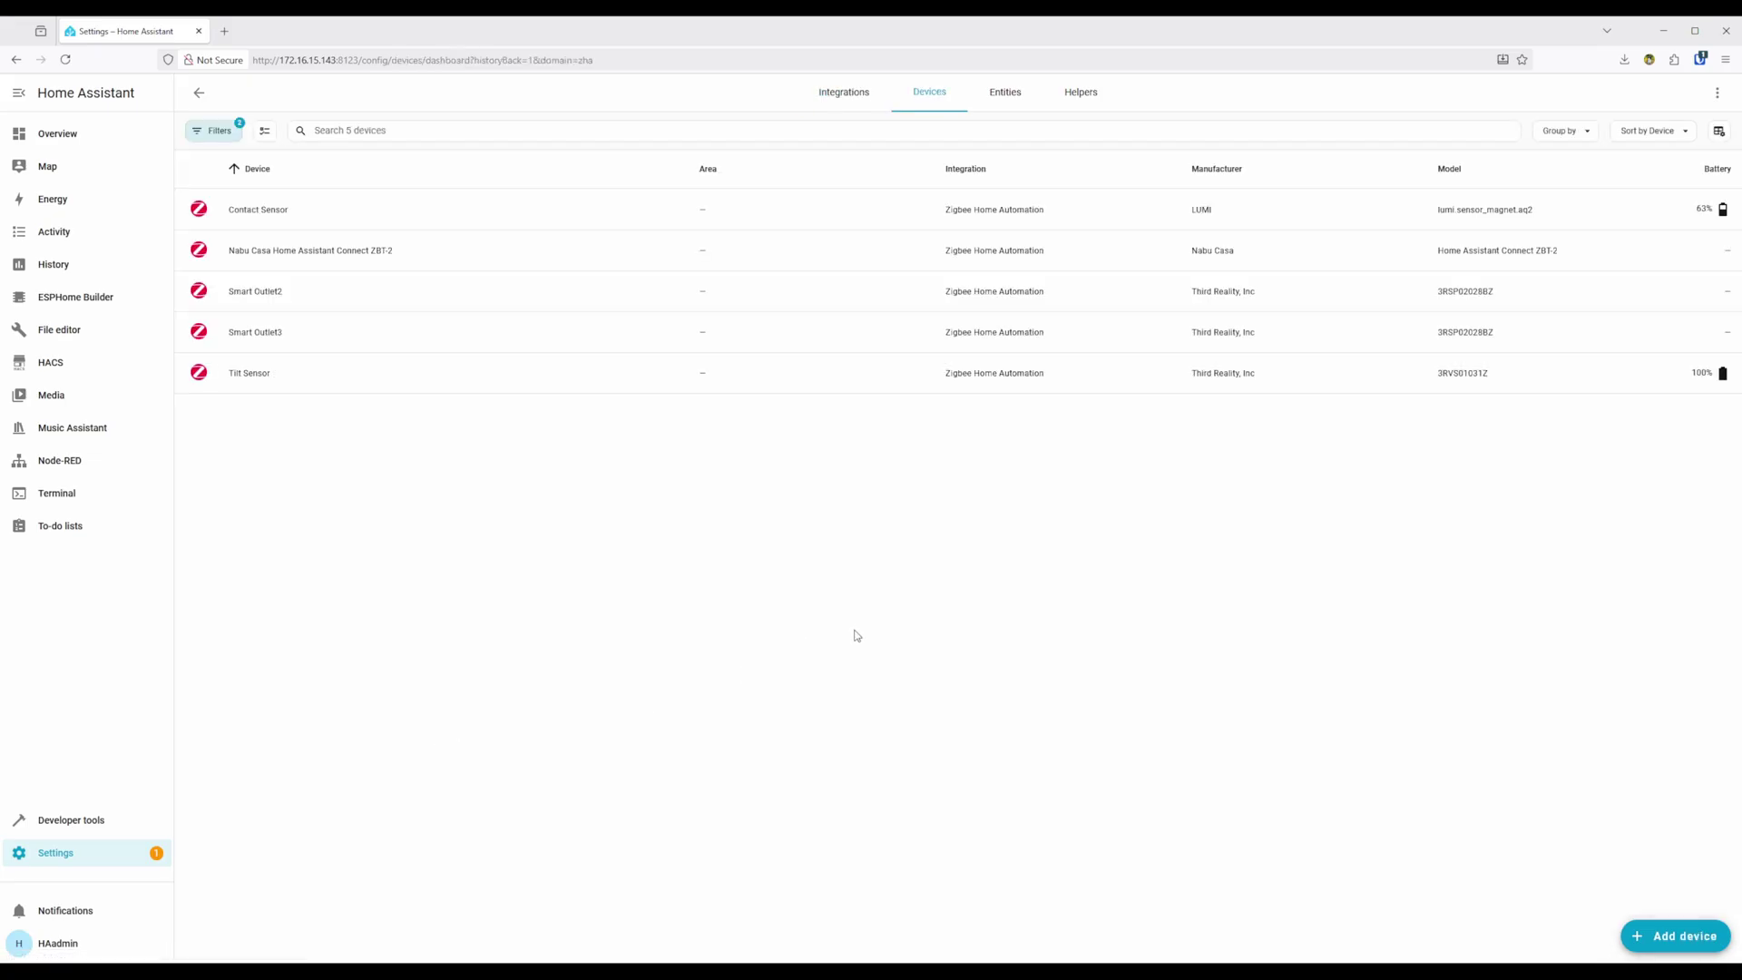